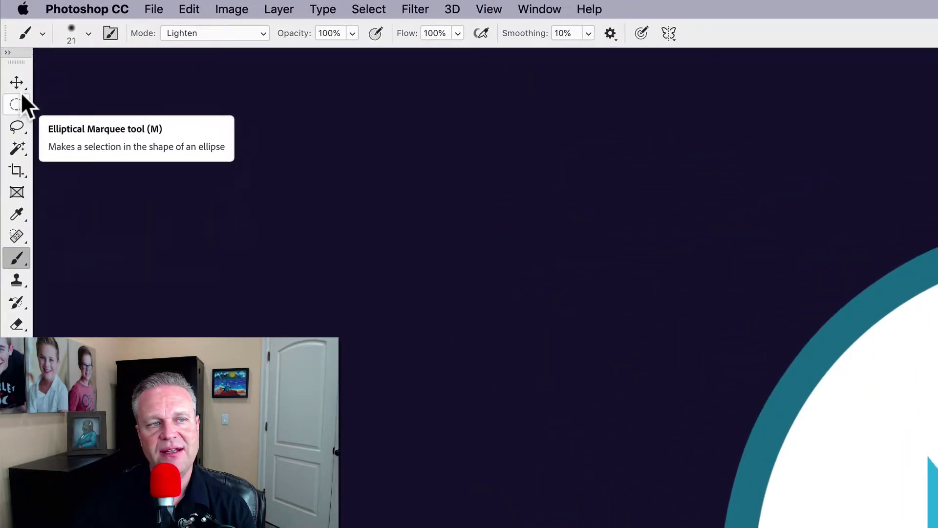
- Examine the tool variants grouped under the Move tool and the Elliptical Marquee tool
{"action": "left_click", "coordinate": [17, 85]}
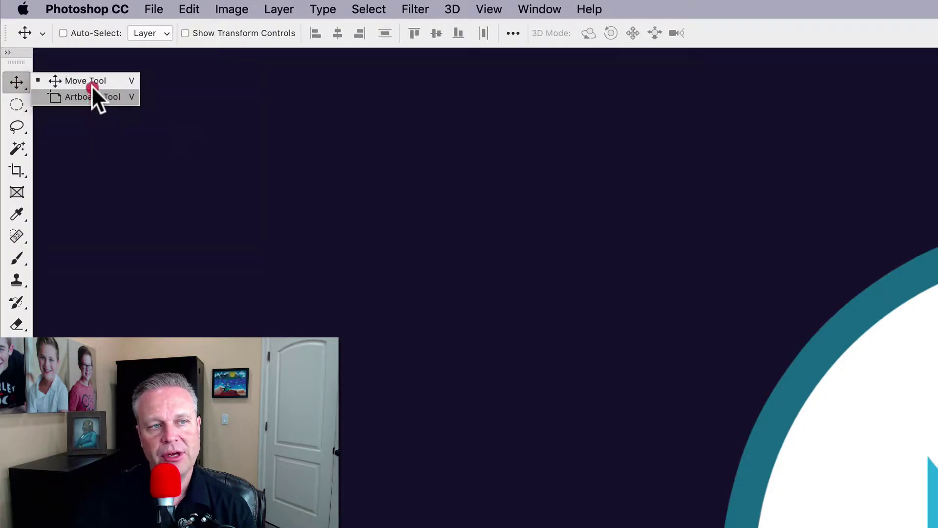
{"action": "left_click", "coordinate": [17, 84]}
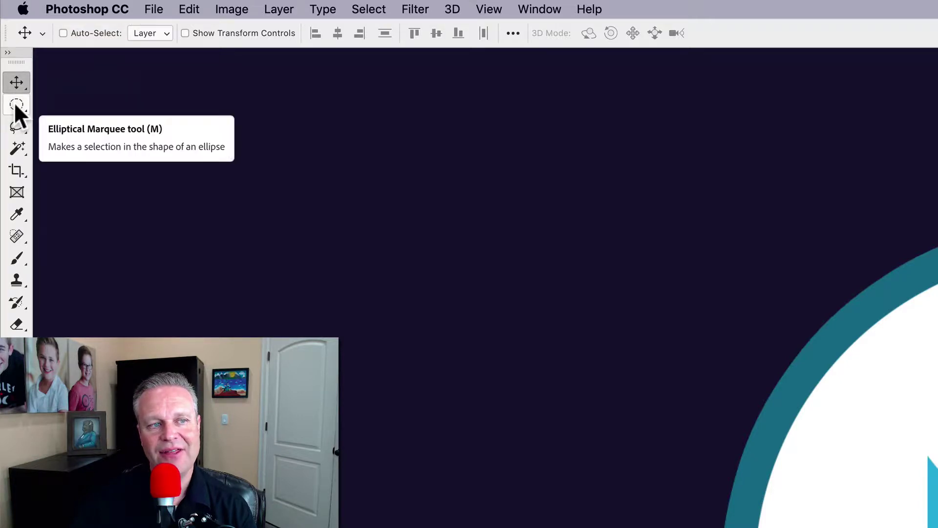
{"action": "left_click", "coordinate": [16, 105]}
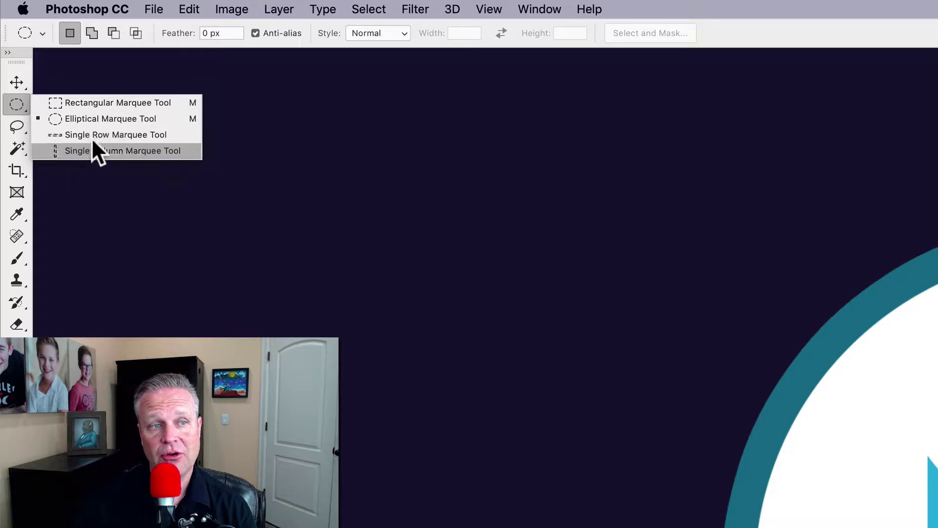
{"action": "left_click", "coordinate": [21, 105]}
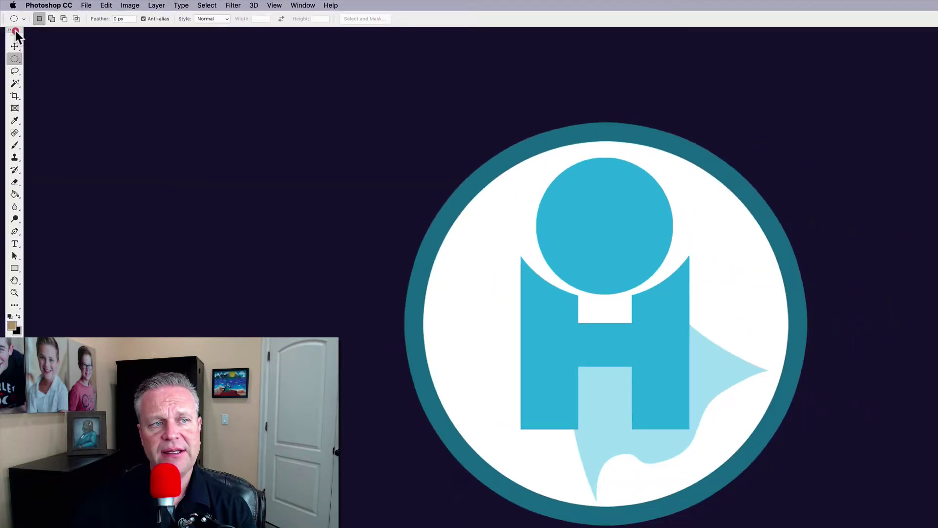
- Undock the toolbar, float it beside the circular logo and close it
{"action": "left_click_drag", "start_coordinate": [10, 31], "coordinate": [406, 117]}
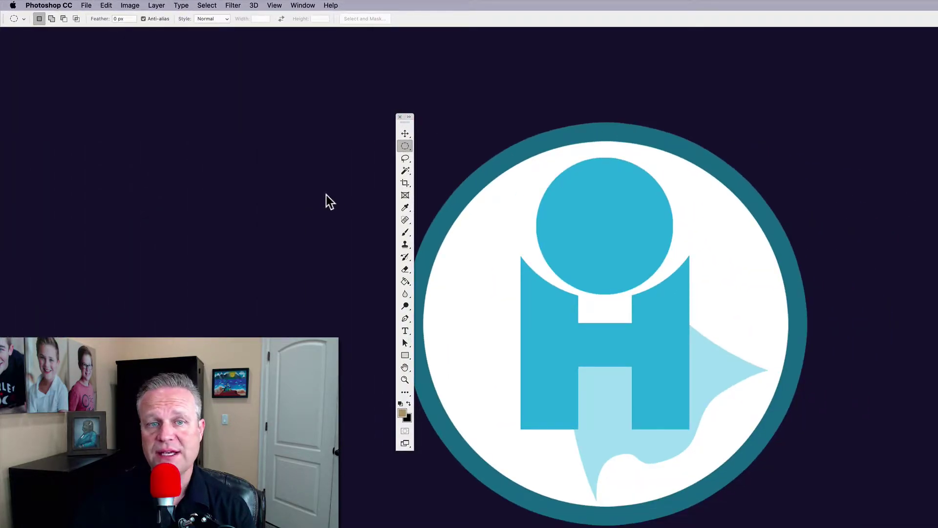
{"action": "mouse_move", "coordinate": [403, 123]}
{"action": "left_mouse_down"}
{"action": "mouse_move", "coordinate": [439, 125]}
{"action": "mouse_move", "coordinate": [399, 115]}
{"action": "left_mouse_up"}
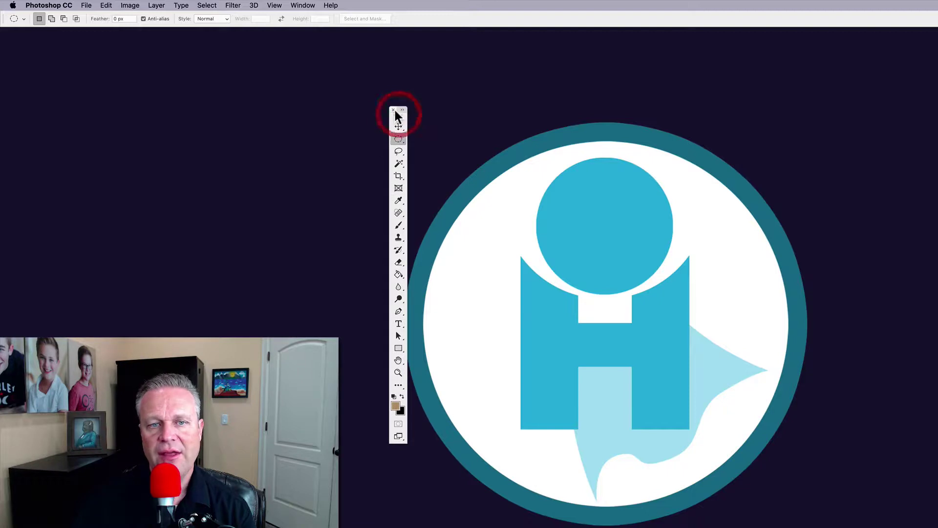
{"action": "left_click", "coordinate": [393, 109]}
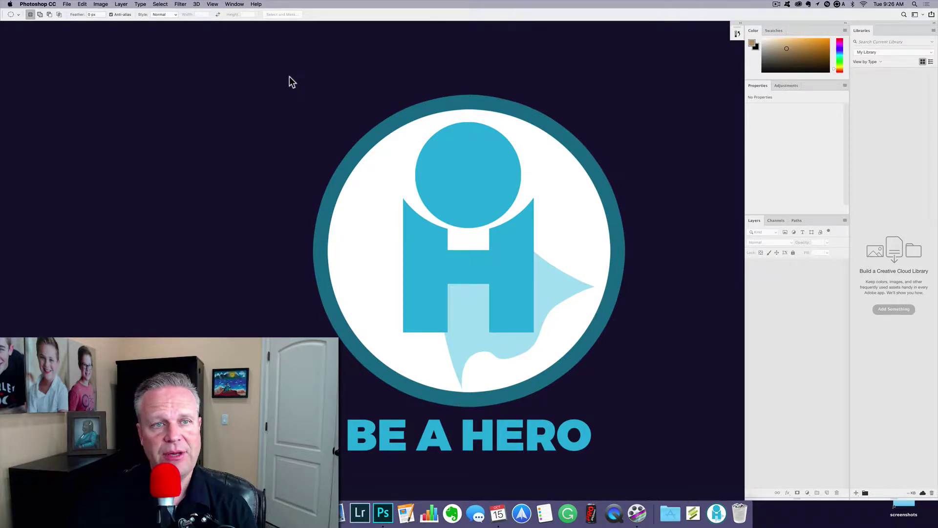
- Show the closed toolbar again and dock it along the left edge of the workspace
{"action": "left_click", "coordinate": [235, 6]}
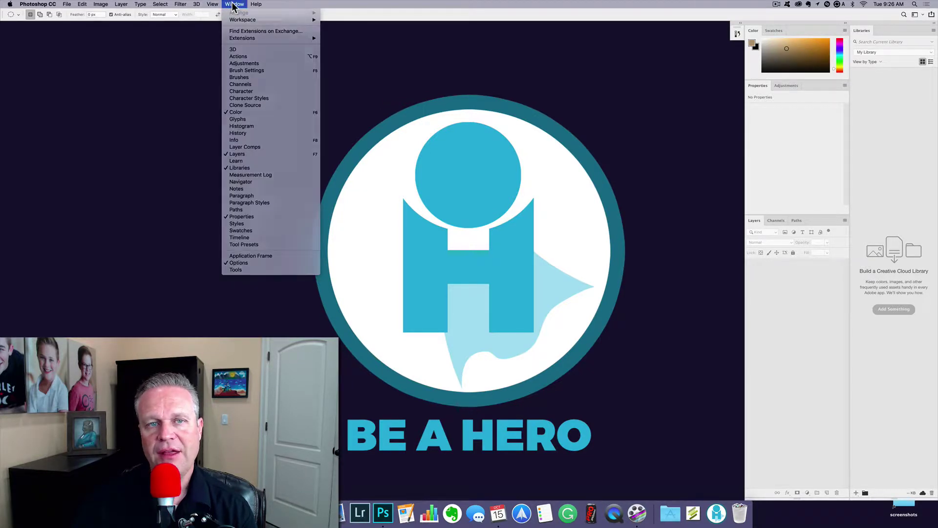
{"action": "left_click", "coordinate": [233, 6]}
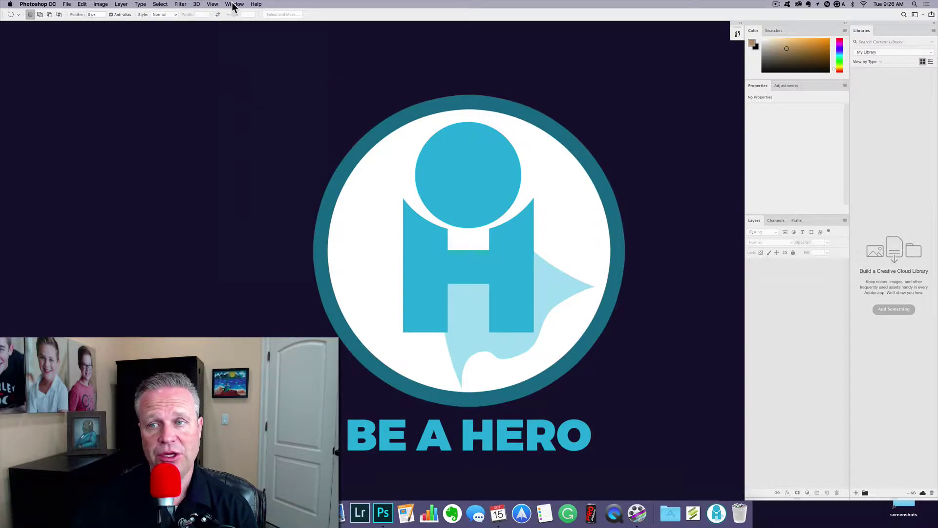
{"action": "left_click", "coordinate": [233, 6]}
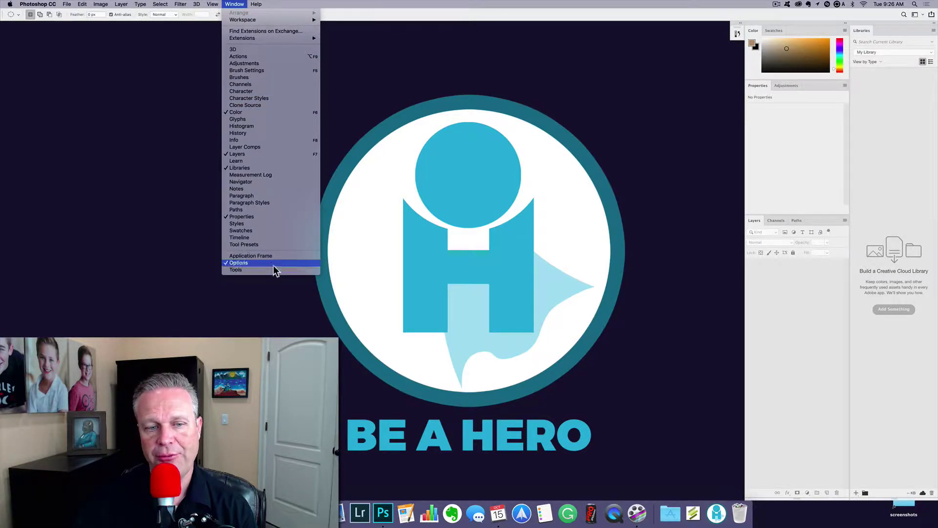
{"action": "left_click", "coordinate": [237, 271]}
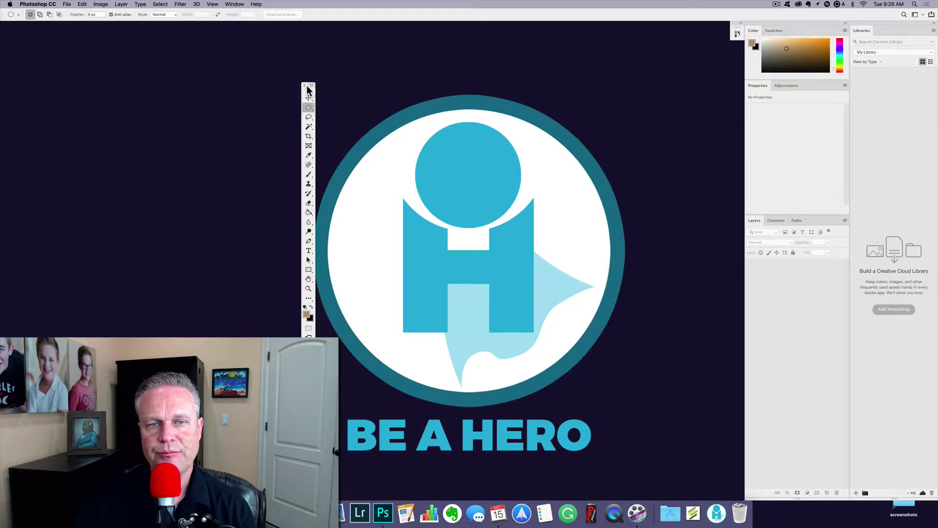
{"action": "left_click_drag", "start_coordinate": [309, 93], "coordinate": [2, 63]}
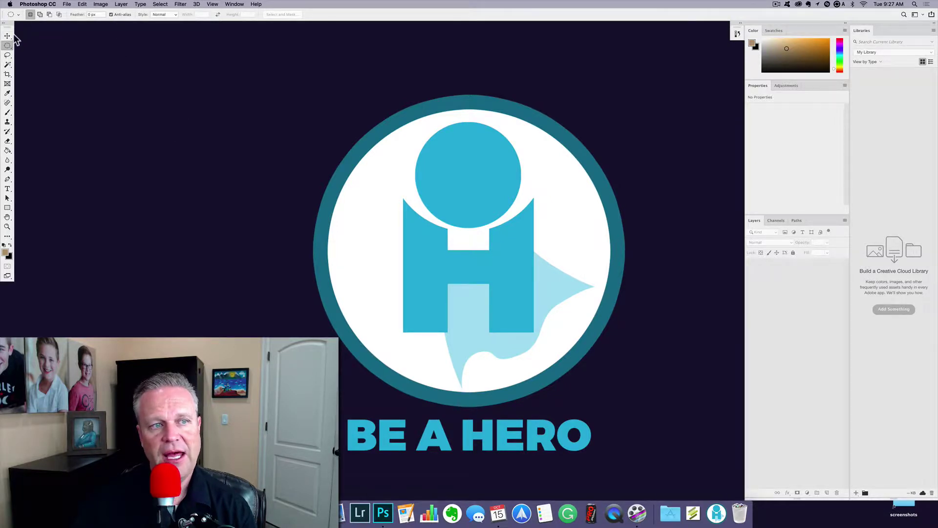
- Try the Lasso, Magic Wand, Frame and Eyedropper tools one after another and finish with the Move tool active
{"action": "left_click", "coordinate": [8, 55]}
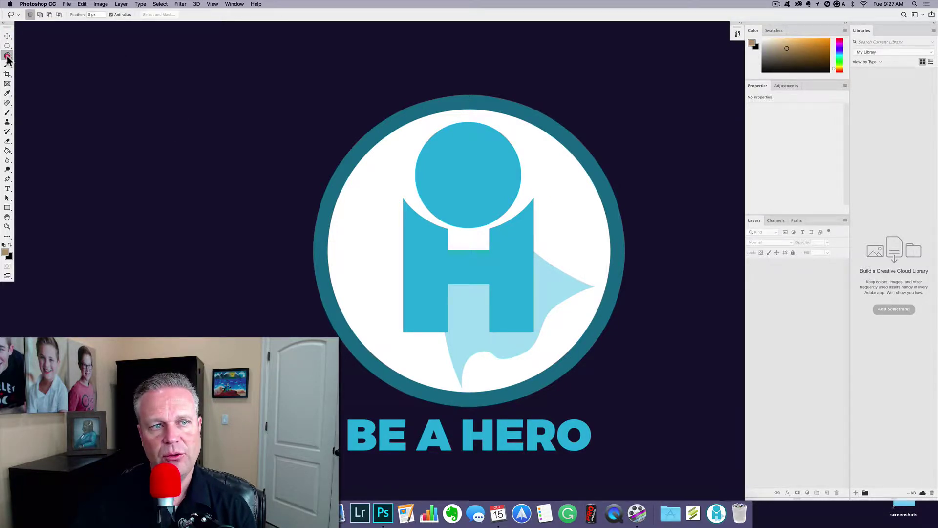
{"action": "left_click", "coordinate": [8, 64]}
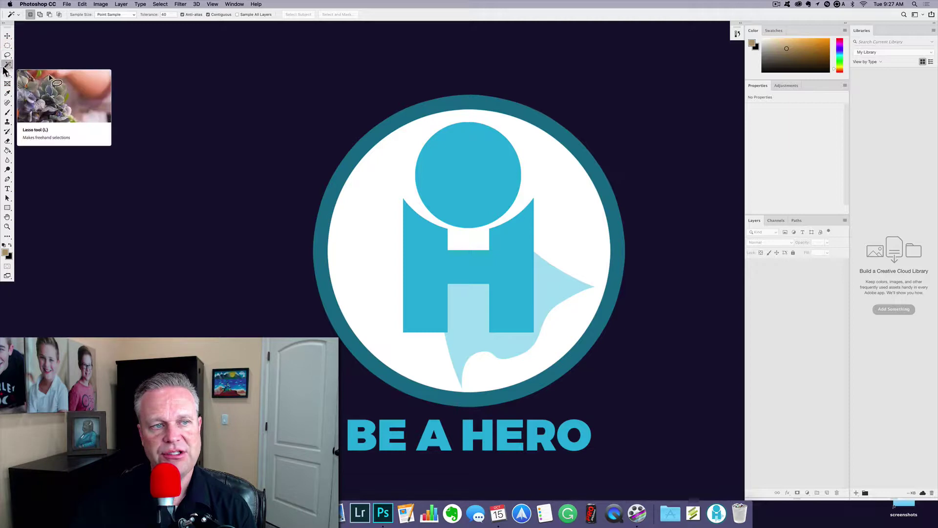
{"action": "left_click", "coordinate": [7, 83]}
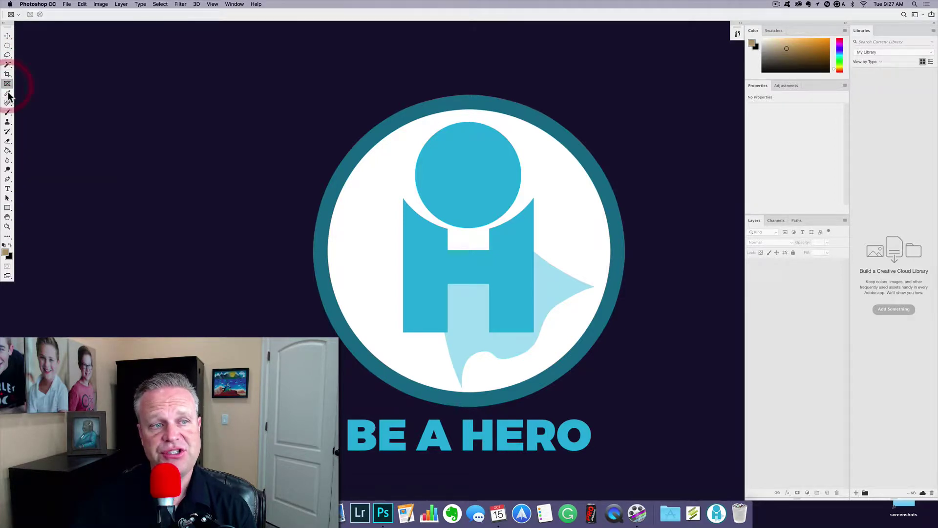
{"action": "left_click", "coordinate": [7, 93]}
{"action": "left_click", "coordinate": [7, 36]}
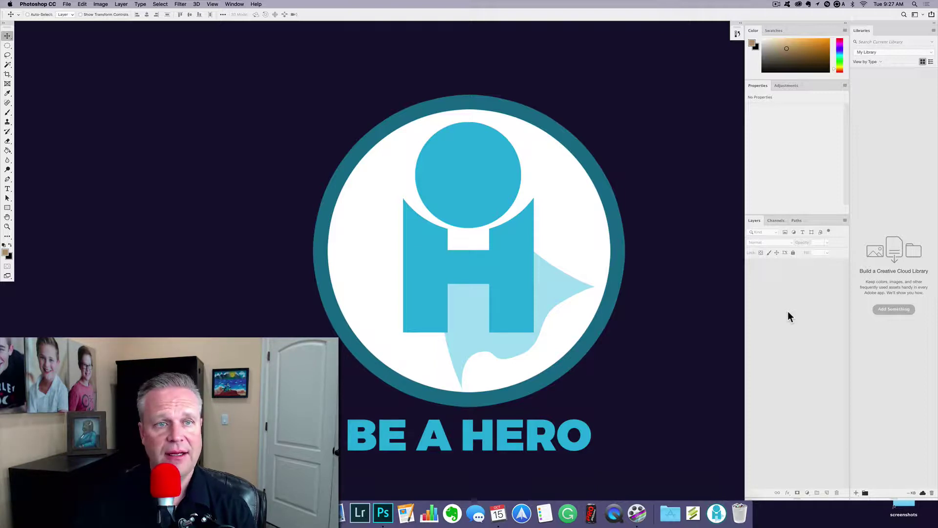
- Reset the Essentials workspace to its default layout
{"action": "left_click", "coordinate": [237, 6]}
{"action": "mouse_move", "coordinate": [237, 20]}
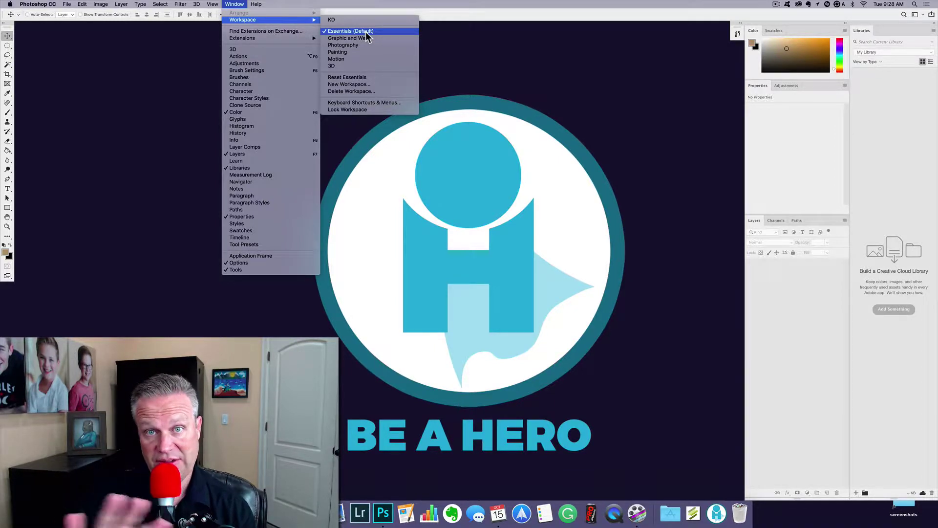
{"action": "left_click", "coordinate": [374, 80]}
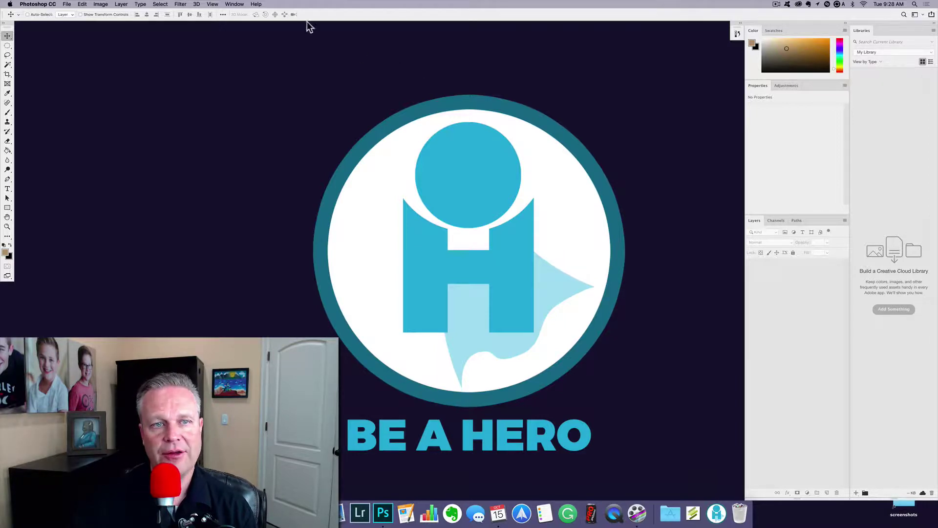
{"action": "left_click", "coordinate": [239, 4]}
{"action": "mouse_move", "coordinate": [244, 20]}
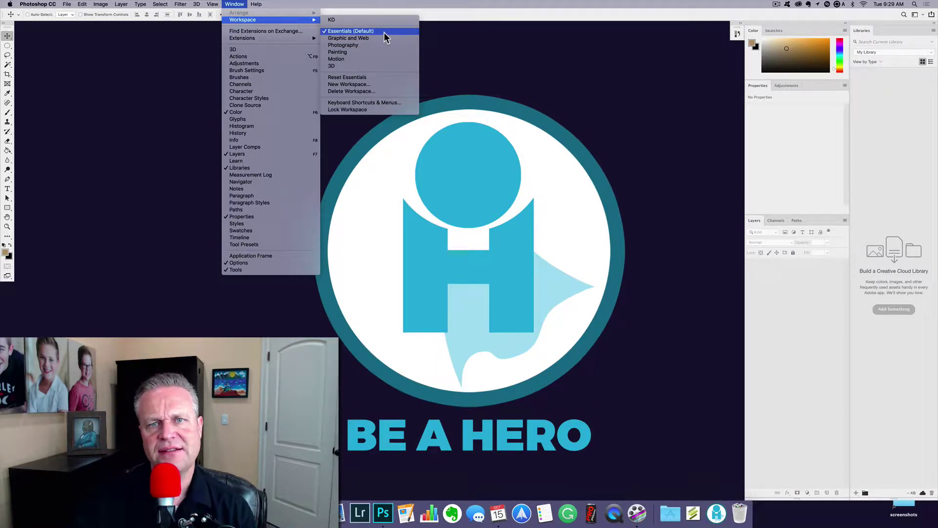
{"action": "left_click", "coordinate": [459, 20]}
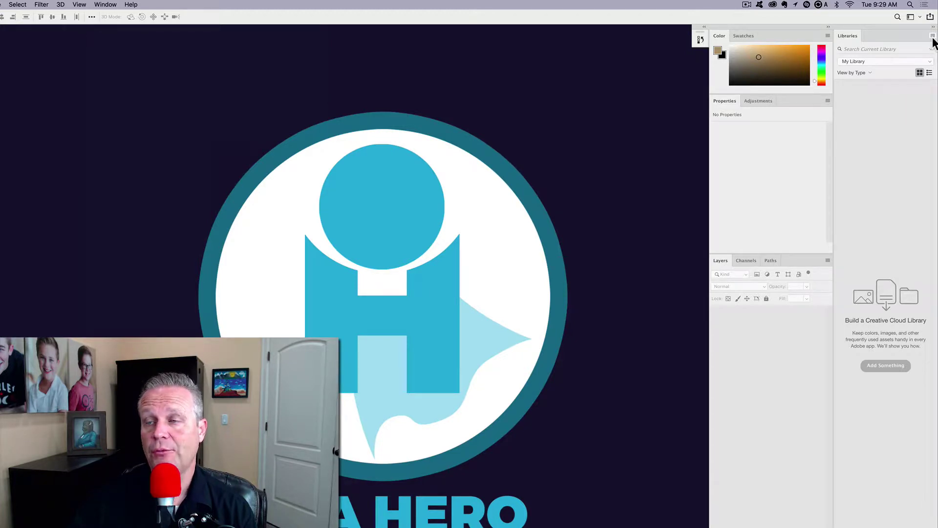
- Close the Libraries tab group to remove it from the panel area
{"action": "left_click", "coordinate": [933, 38]}
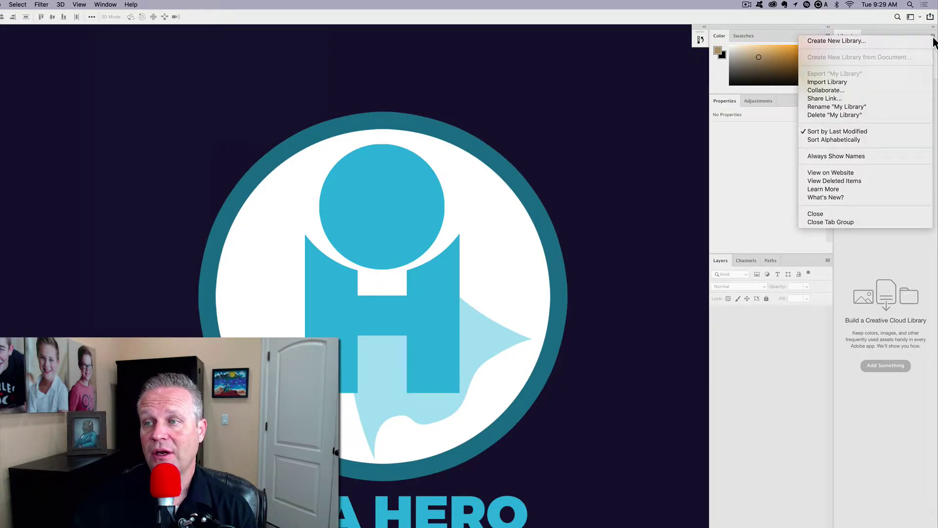
{"action": "left_click", "coordinate": [865, 222]}
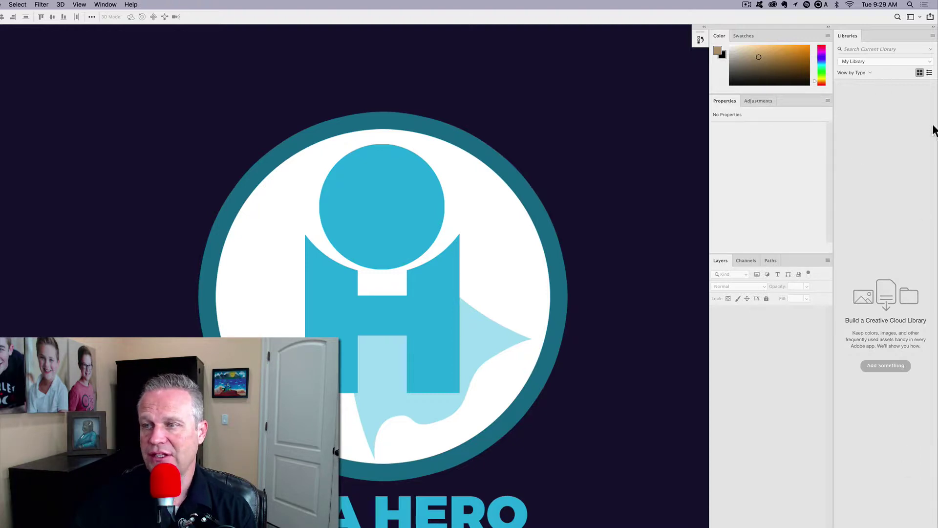
{"action": "left_click", "coordinate": [933, 36]}
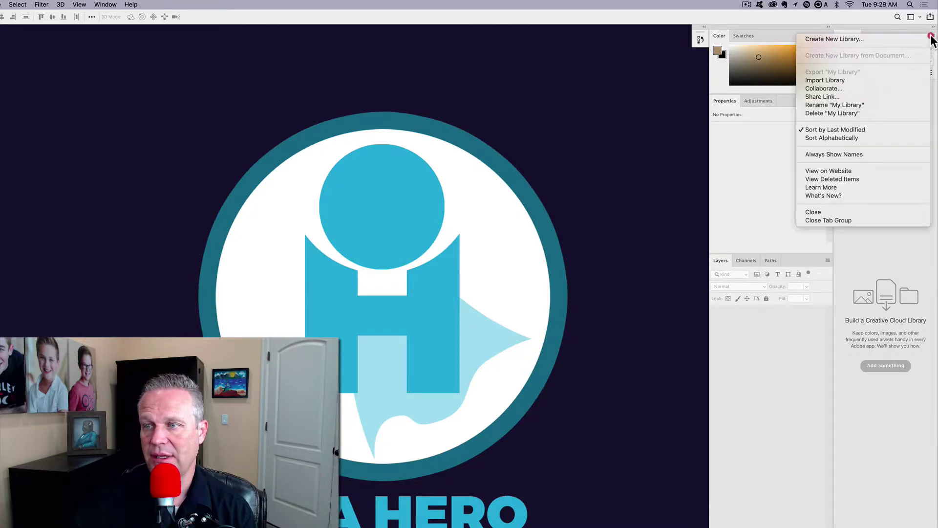
{"action": "left_click", "coordinate": [860, 221]}
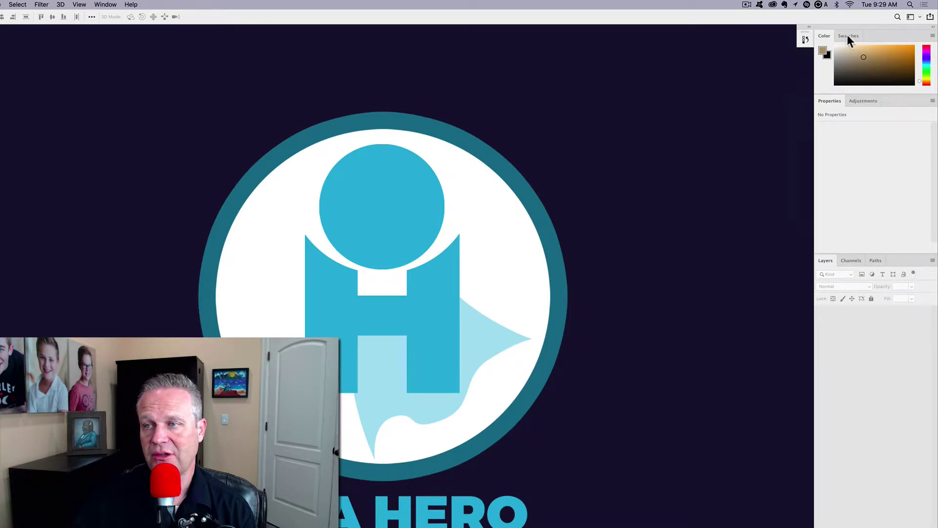
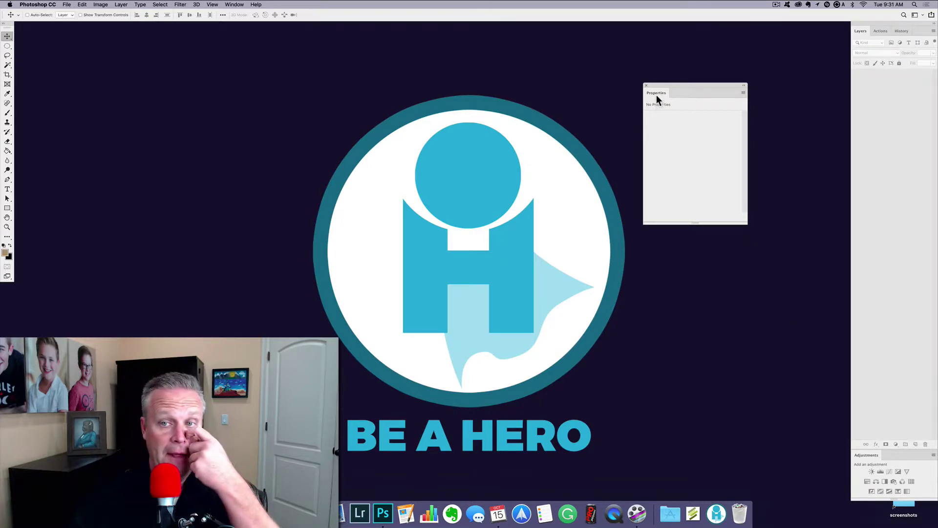
- Dock the floating Properties panel between Layers and Adjustments, and check the grouped Actions and History panels before bringing Layers back to the front
{"action": "left_click_drag", "start_coordinate": [656, 94], "coordinate": [892, 444]}
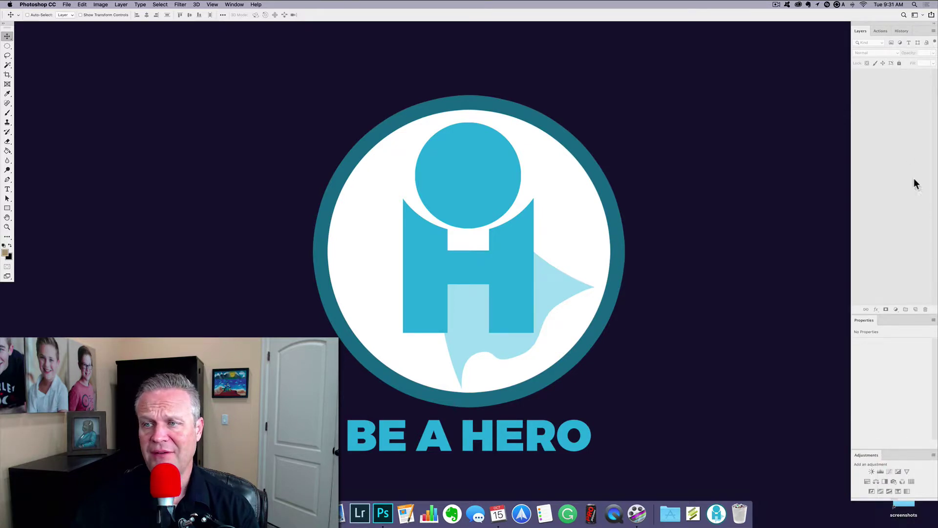
{"action": "left_click", "coordinate": [880, 31]}
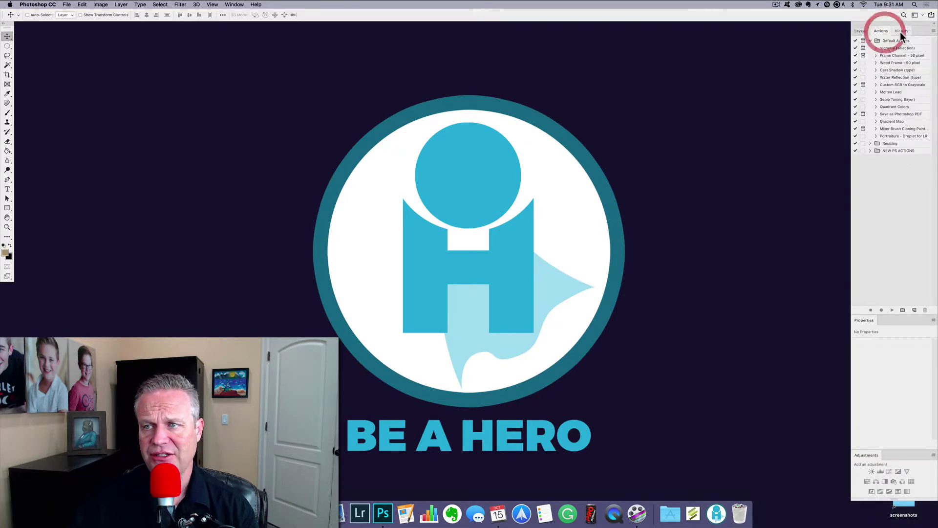
{"action": "left_click", "coordinate": [902, 31]}
{"action": "left_click", "coordinate": [867, 321]}
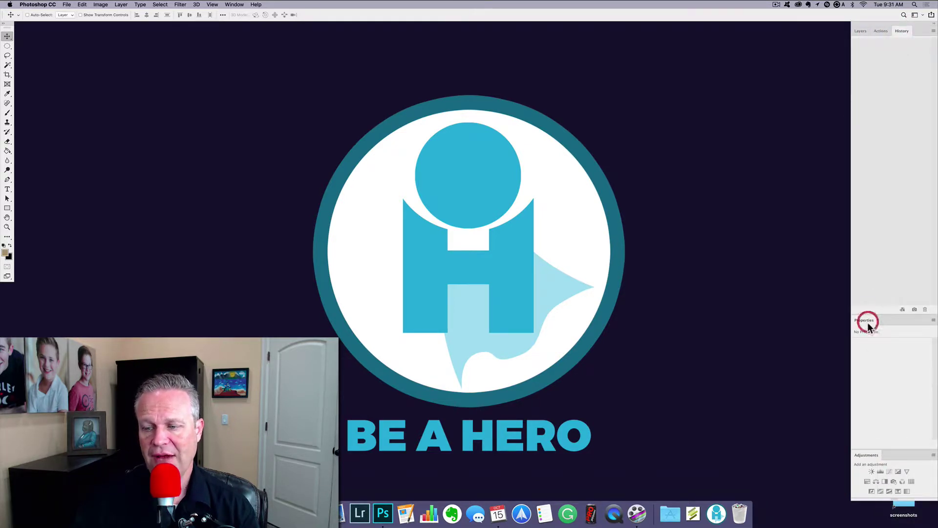
{"action": "left_click", "coordinate": [873, 456]}
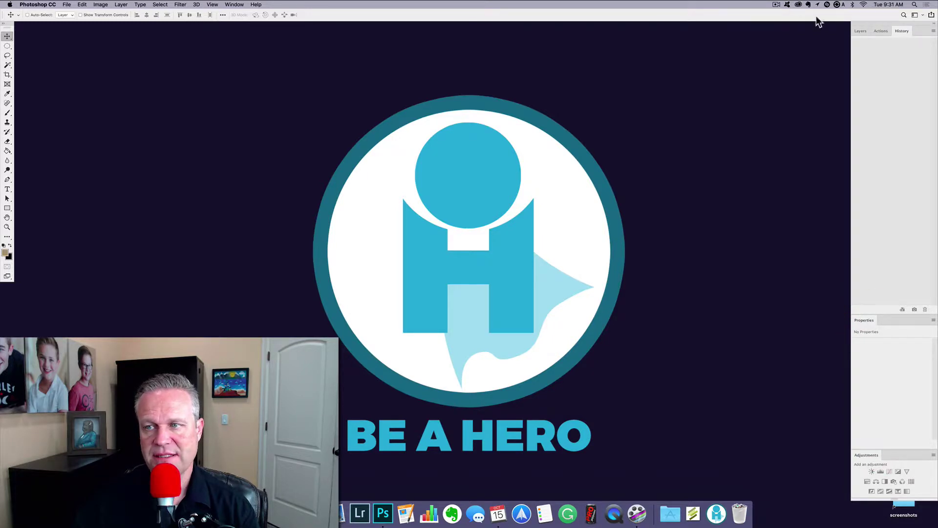
{"action": "left_click", "coordinate": [861, 31]}
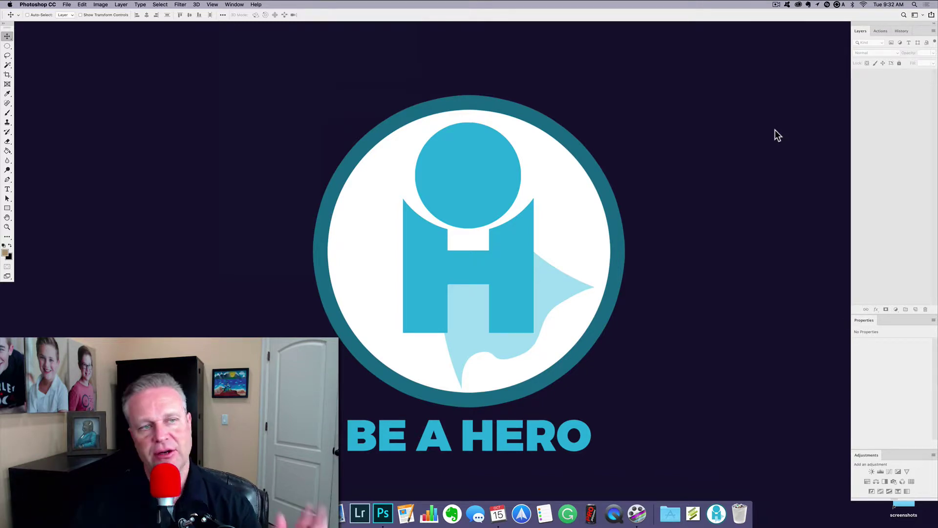
- Save the current layout as a new workspace named Photoshop Training, capturing the menus and the toolbar
{"action": "left_click", "coordinate": [242, 5]}
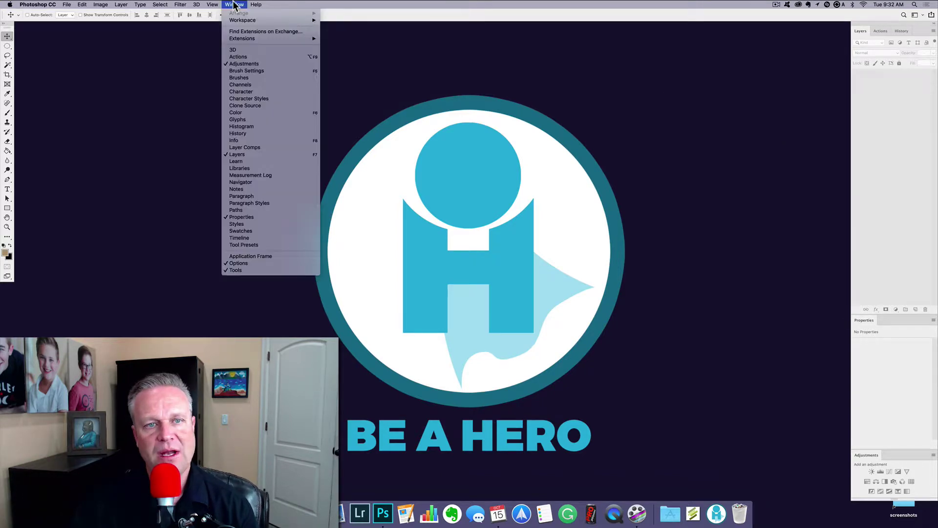
{"action": "mouse_move", "coordinate": [237, 19]}
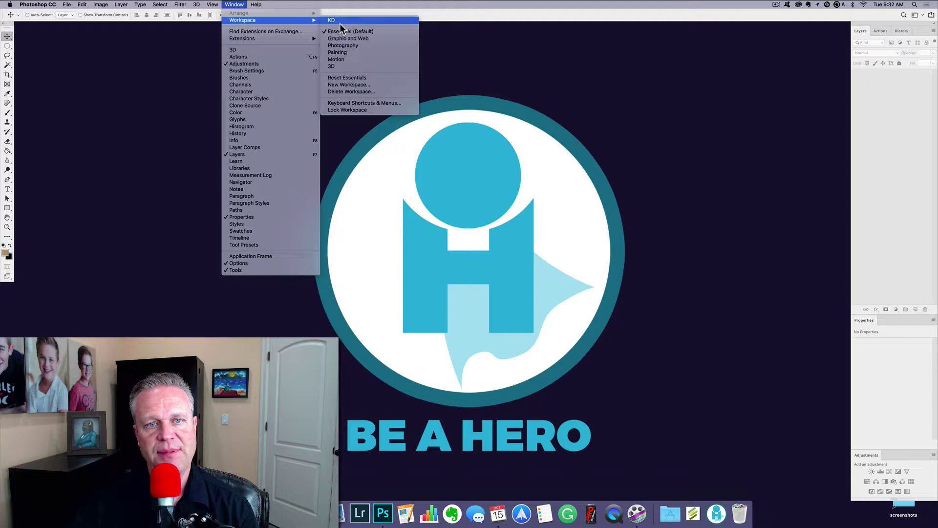
{"action": "left_click", "coordinate": [381, 84]}
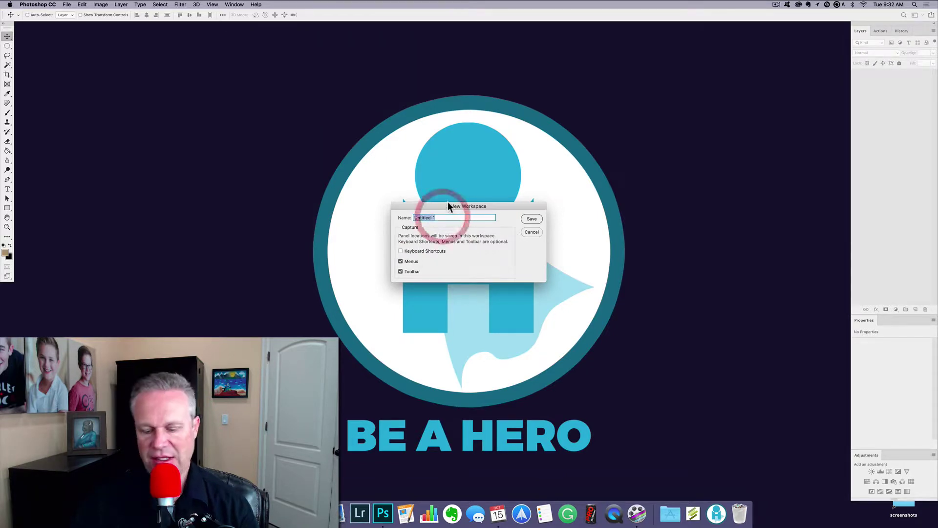
{"action": "type", "text": "Photos"}
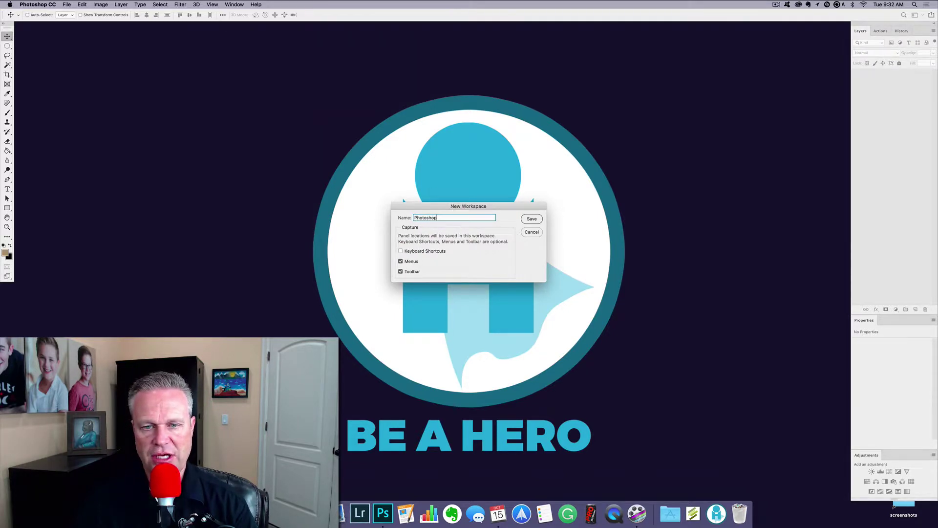
{"action": "type", "text": "hop Training"}
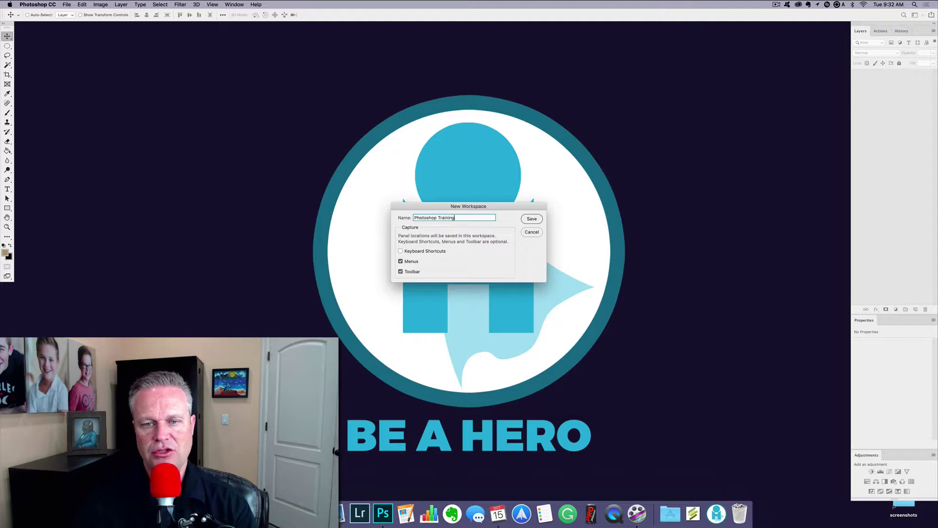
{"action": "left_click", "coordinate": [538, 220]}
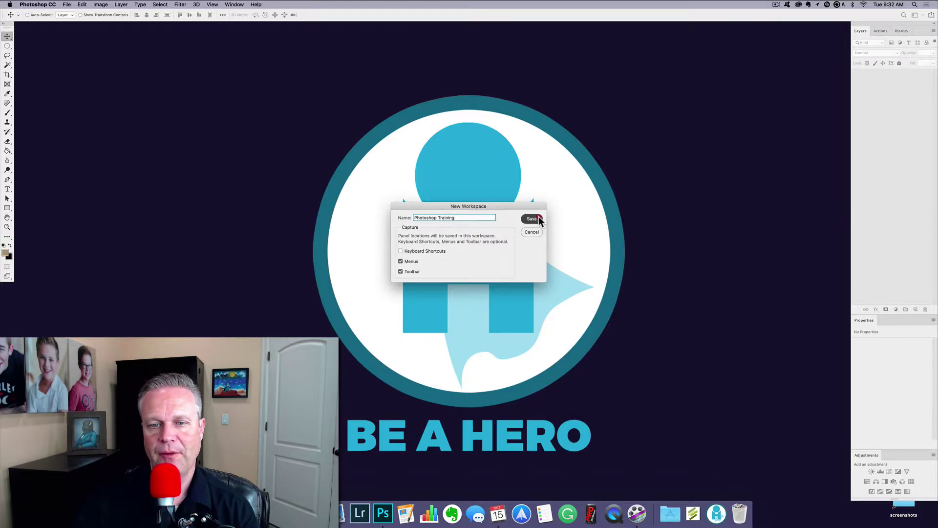
- Try the Essentials, Graphic and Web, and Motion workspaces one after another and finish with Photoshop Training active
{"action": "left_click", "coordinate": [235, 5]}
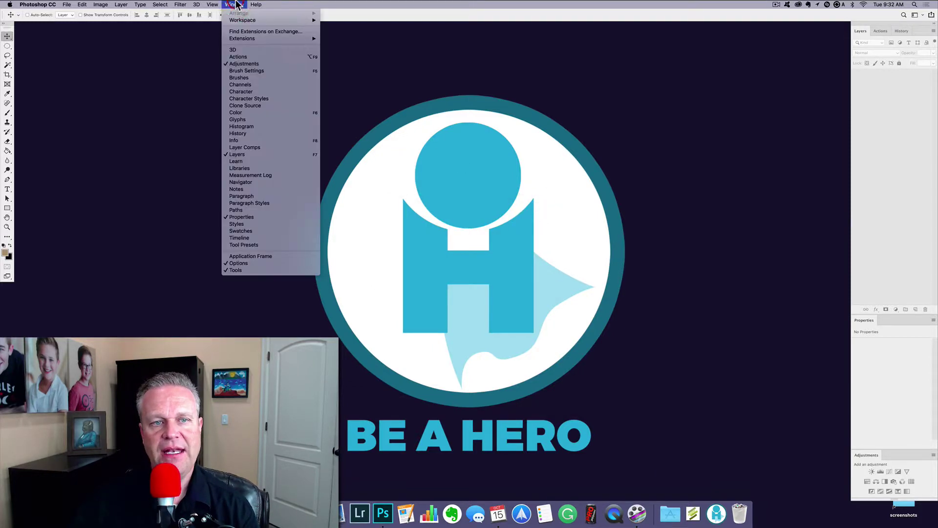
{"action": "mouse_move", "coordinate": [236, 20]}
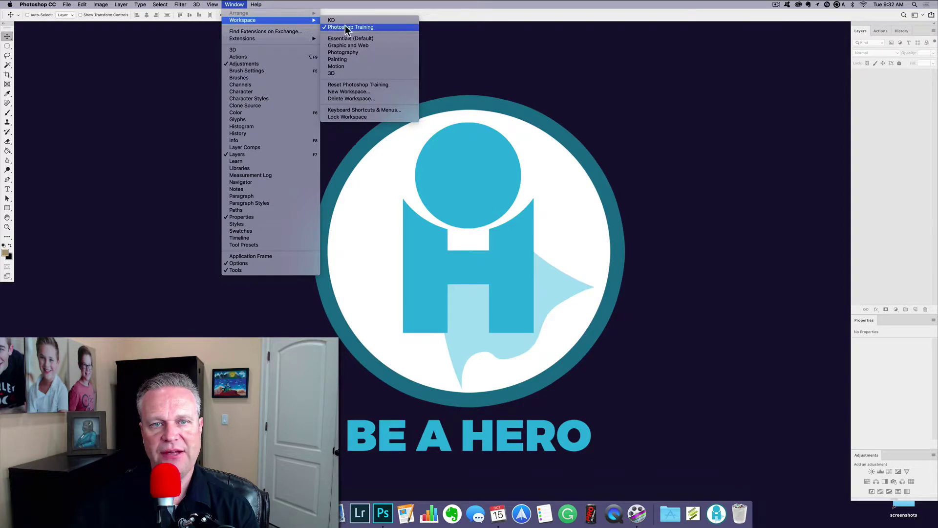
{"action": "left_click", "coordinate": [380, 38]}
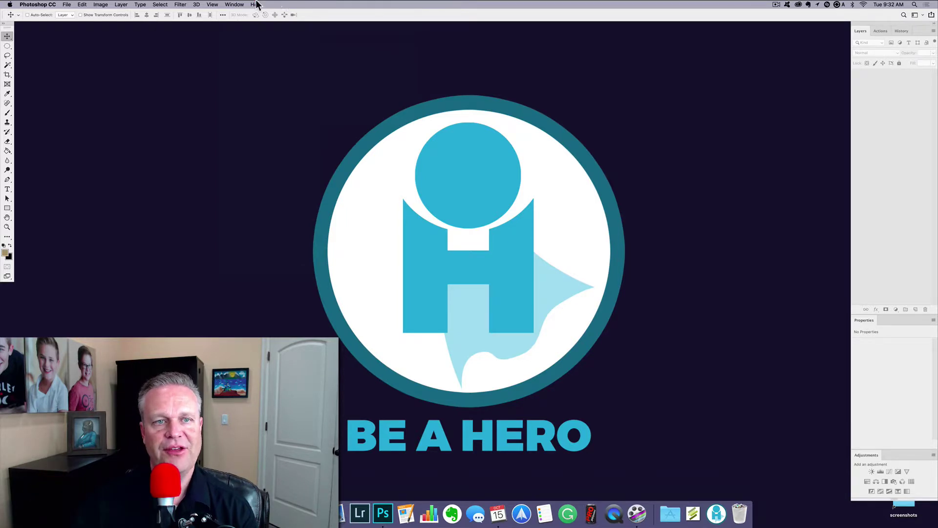
{"action": "left_click", "coordinate": [229, 4]}
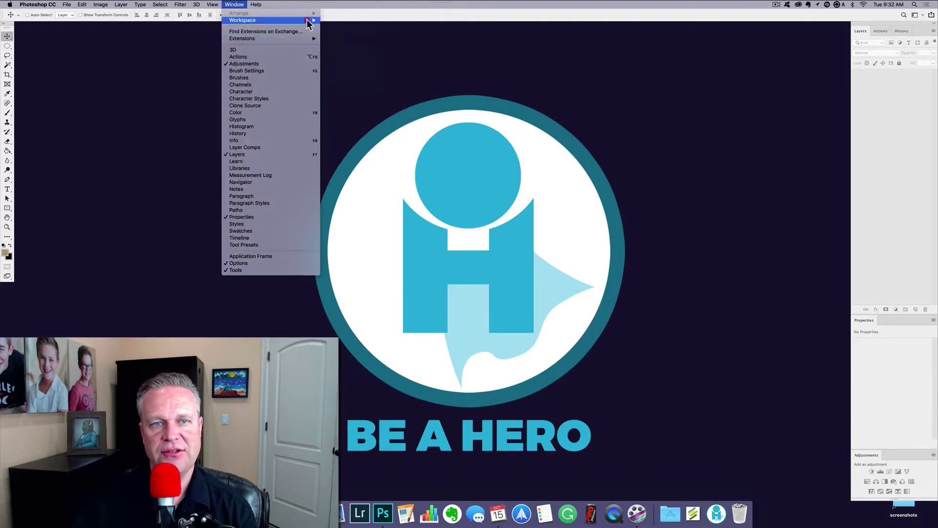
{"action": "mouse_move", "coordinate": [310, 20]}
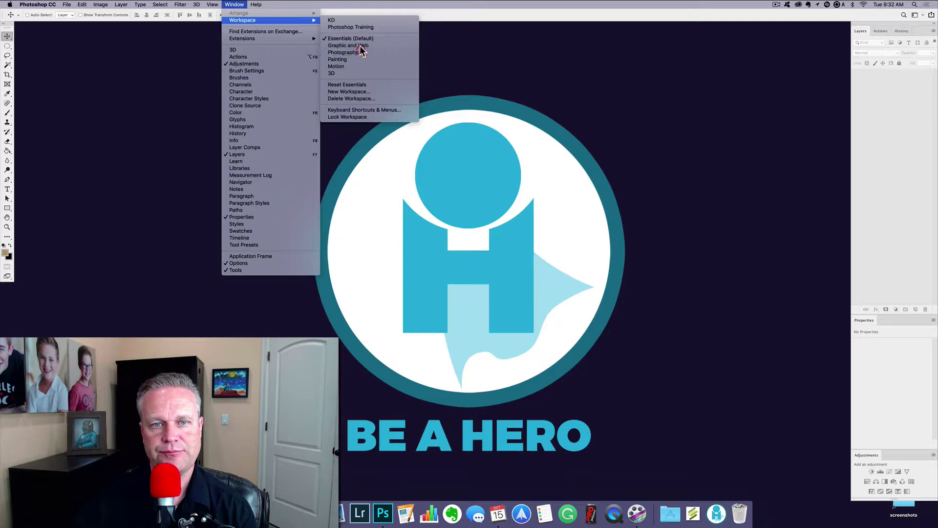
{"action": "left_click", "coordinate": [359, 52]}
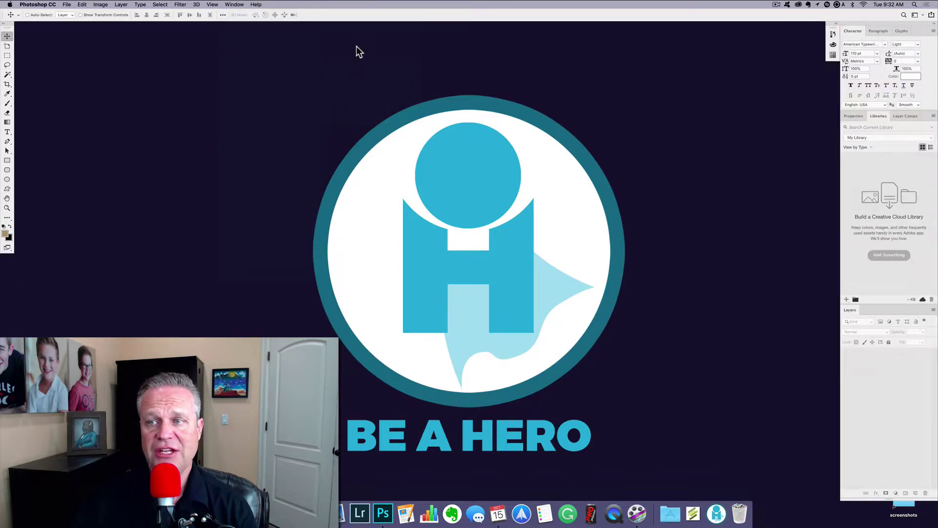
{"action": "left_click", "coordinate": [233, 5]}
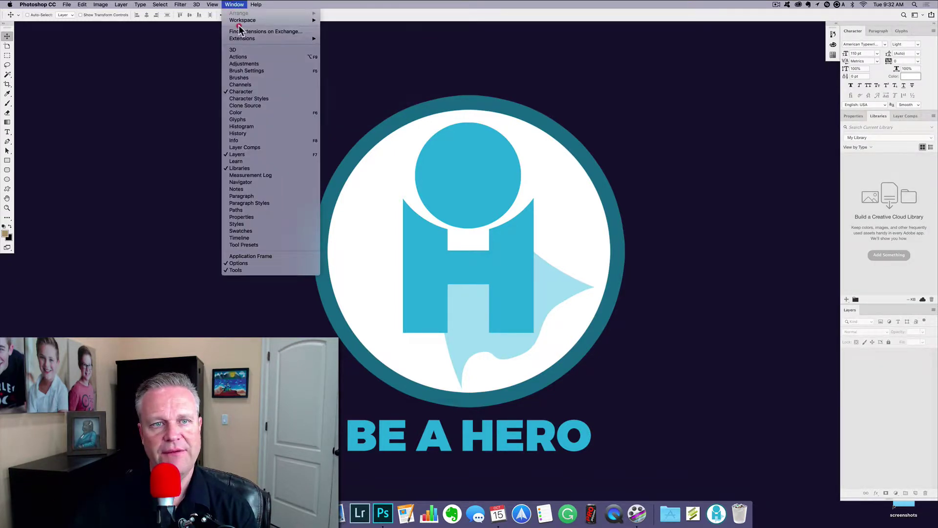
{"action": "mouse_move", "coordinate": [245, 20]}
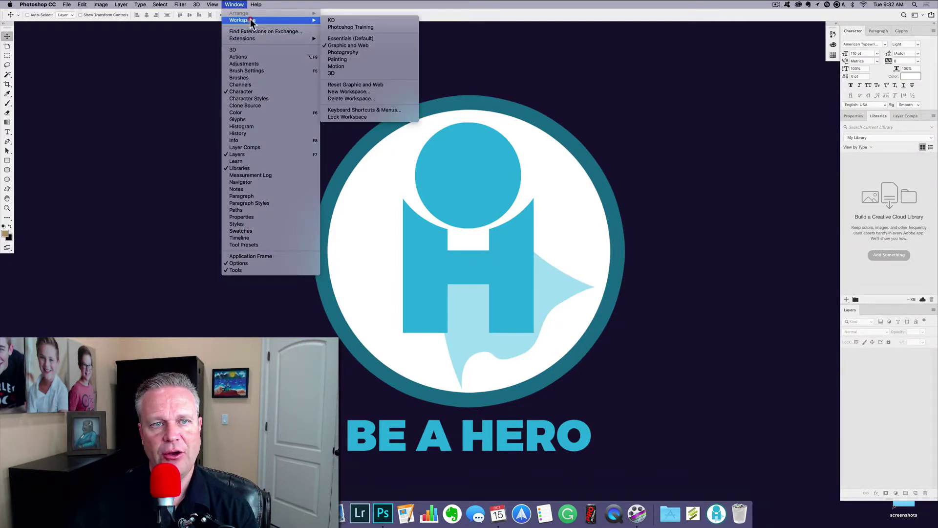
{"action": "left_click", "coordinate": [368, 67]}
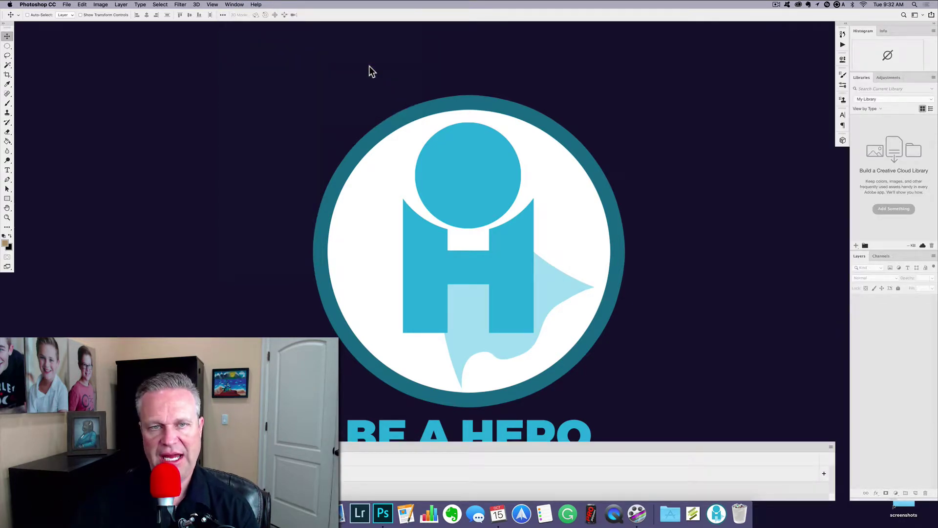
{"action": "left_click", "coordinate": [241, 5]}
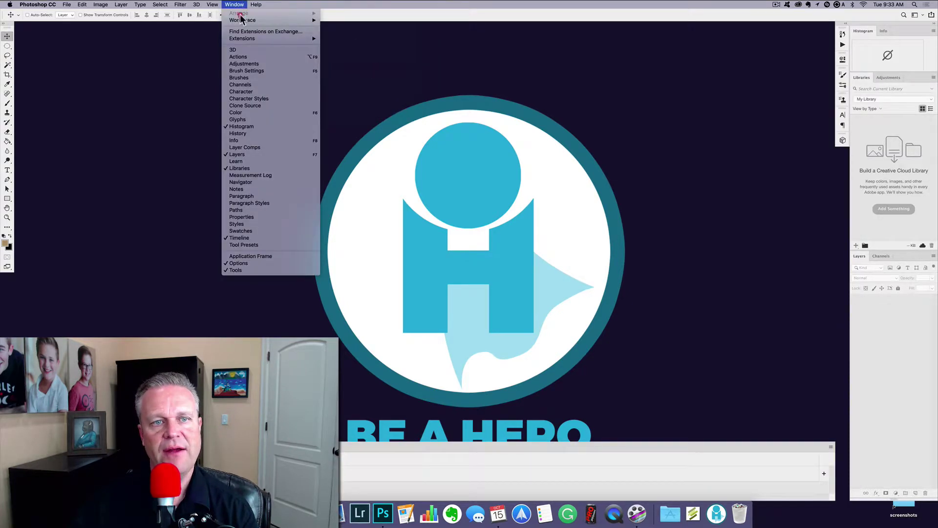
{"action": "mouse_move", "coordinate": [242, 20]}
{"action": "left_click", "coordinate": [376, 25]}
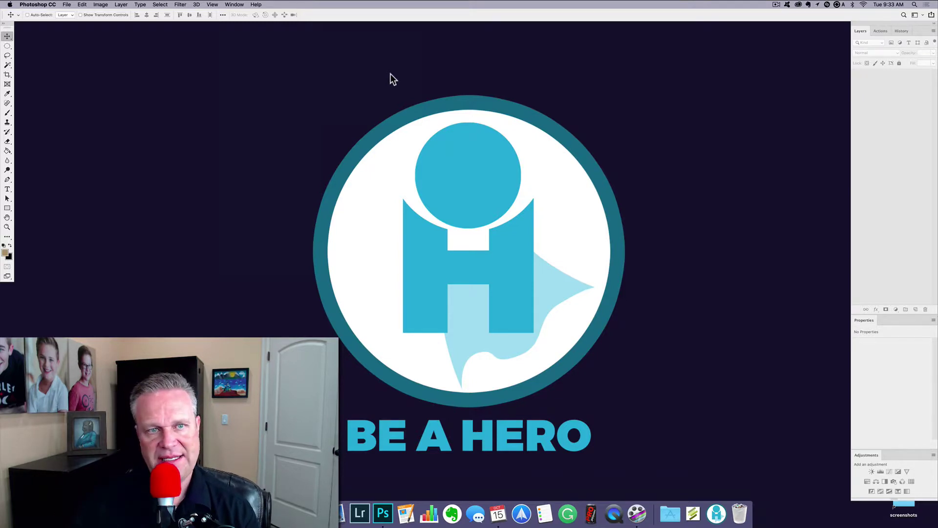
- Turn on the Application Frame to preview it and turn it off again
{"action": "left_click", "coordinate": [239, 5]}
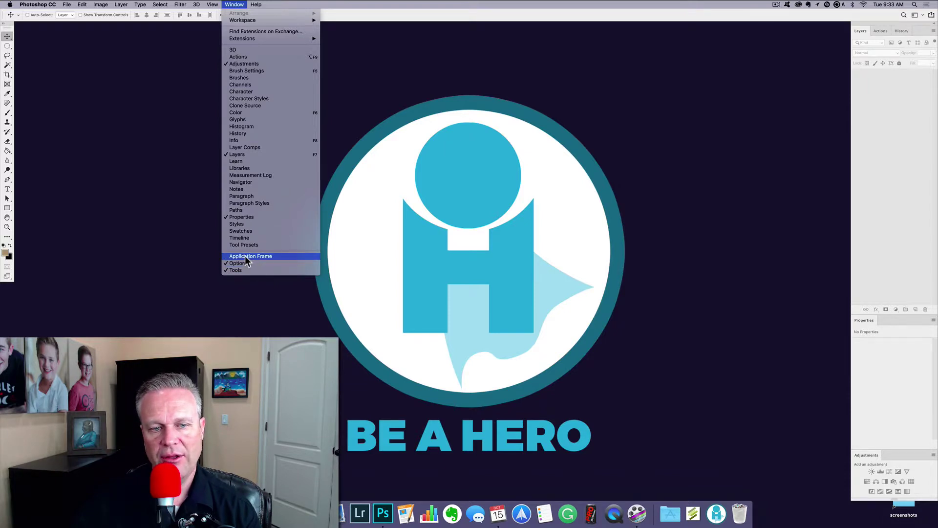
{"action": "left_click", "coordinate": [274, 257]}
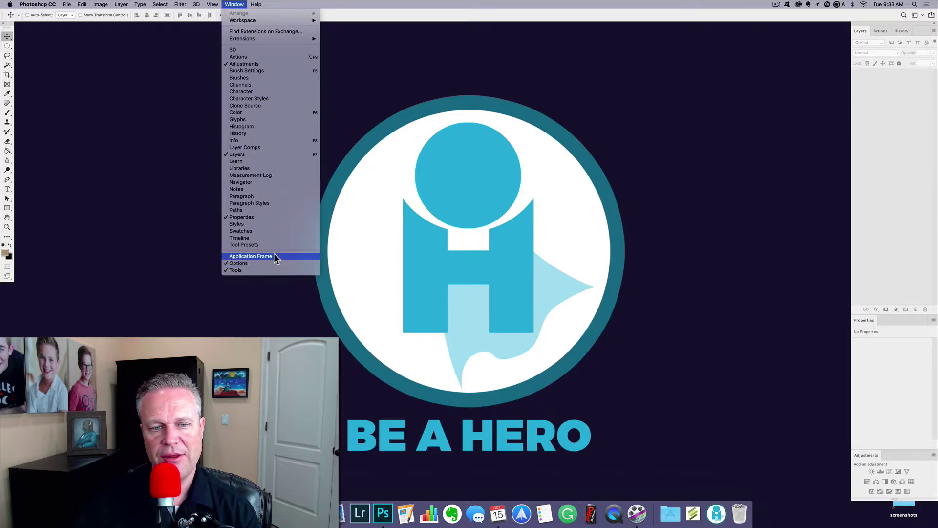
{"action": "left_click", "coordinate": [269, 255]}
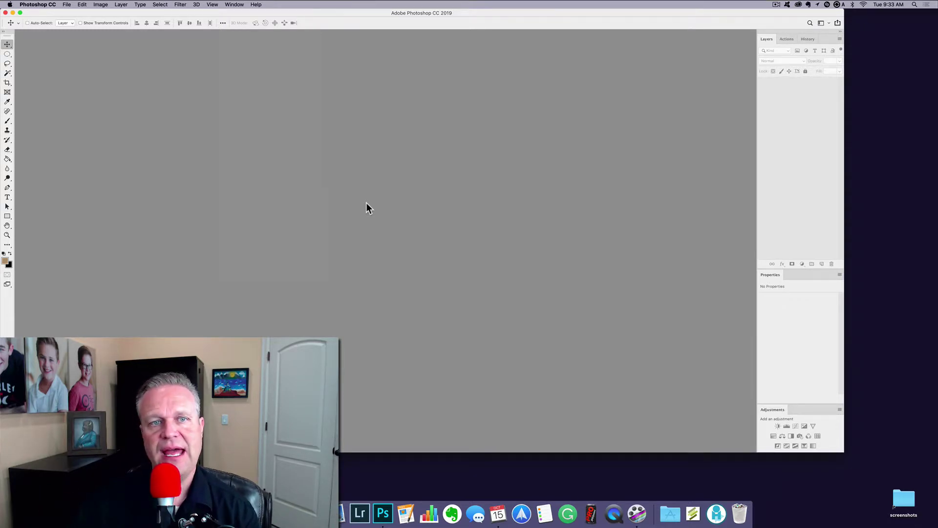
{"action": "left_click", "coordinate": [234, 5]}
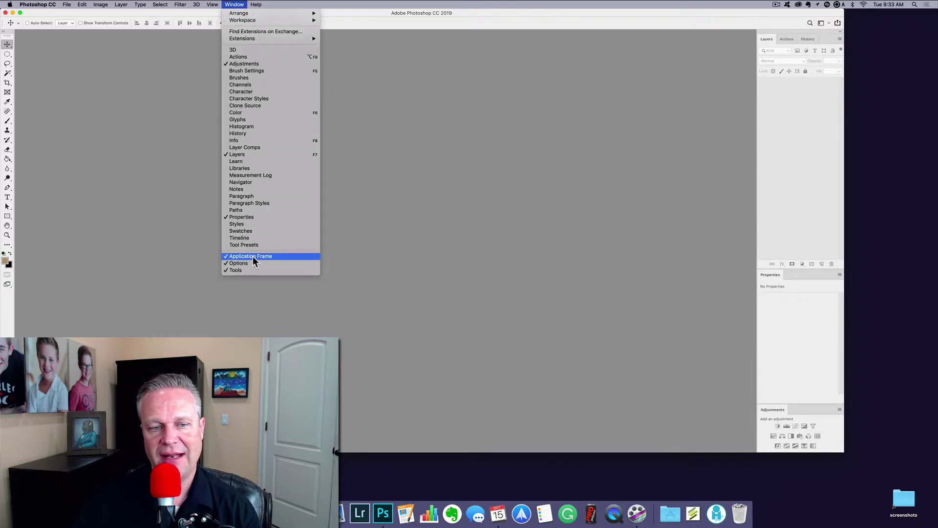
{"action": "left_click", "coordinate": [271, 256]}
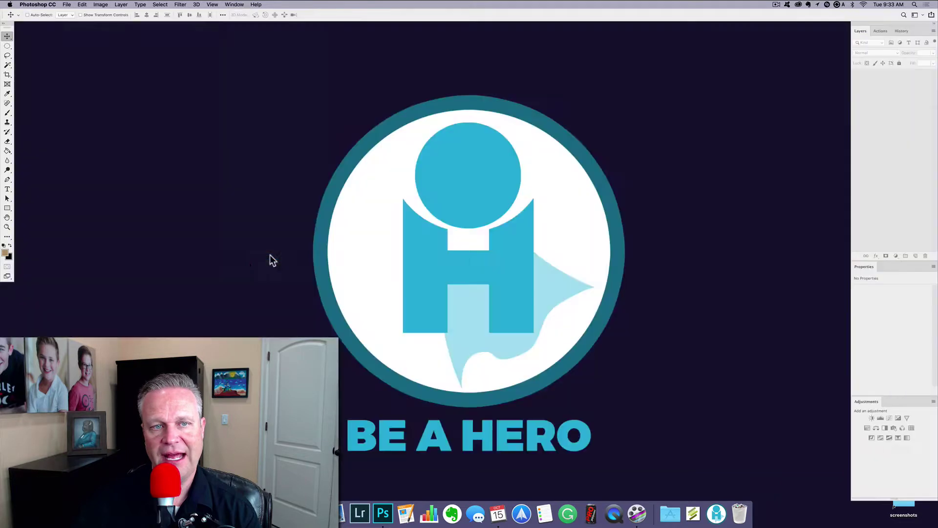
- Open the Interface preferences, try the darker color themes, and finish with the lightest color theme selected
{"action": "left_click", "coordinate": [52, 4]}
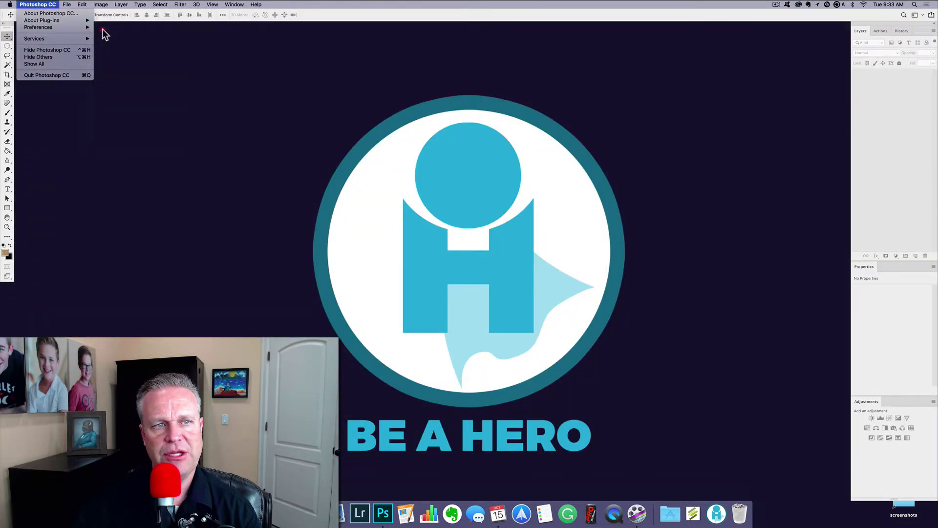
{"action": "mouse_move", "coordinate": [71, 29]}
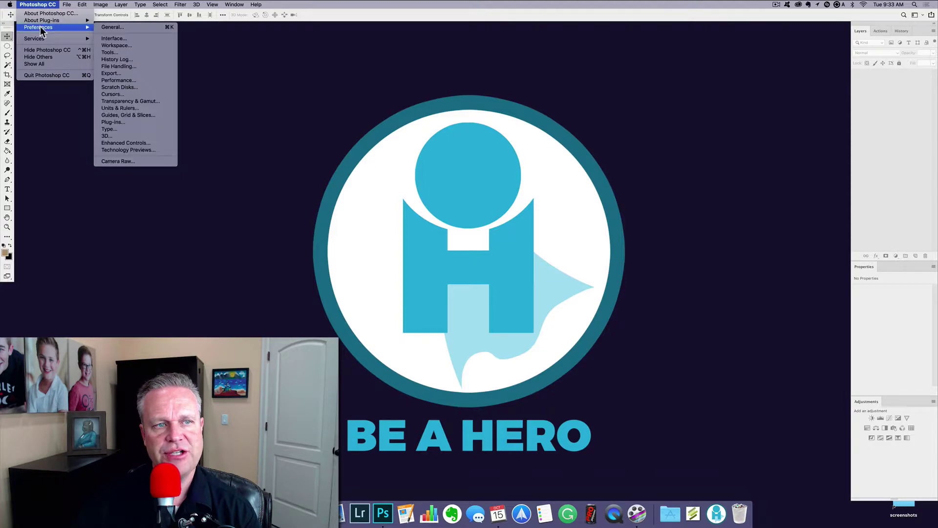
{"action": "left_click", "coordinate": [120, 38]}
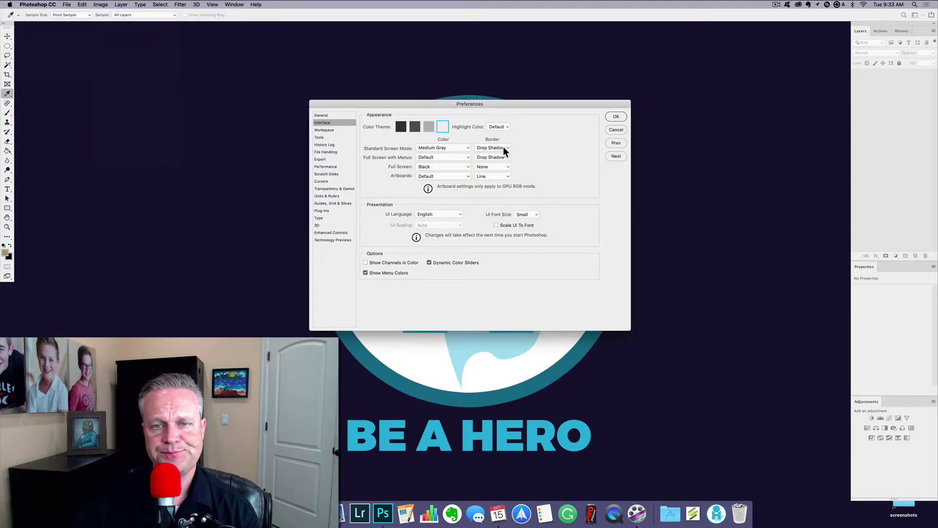
{"action": "left_click", "coordinate": [443, 127]}
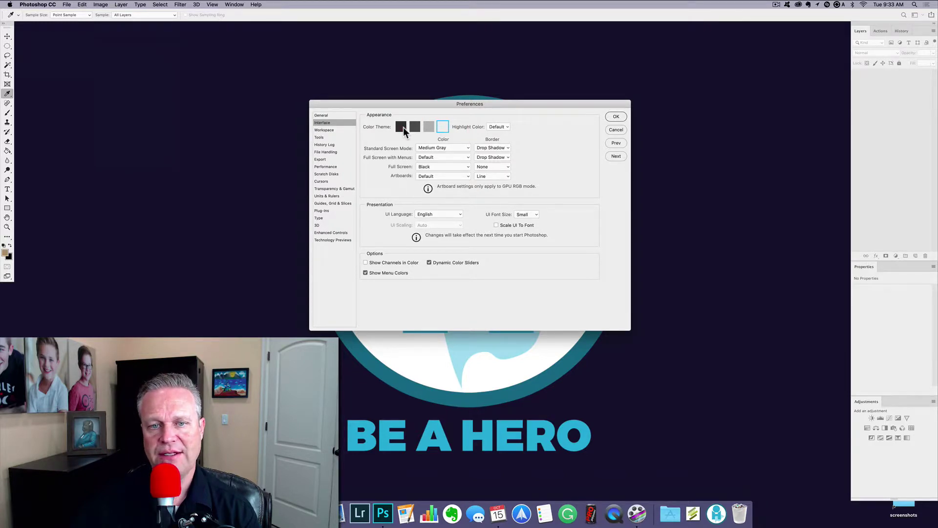
{"action": "left_click", "coordinate": [400, 127]}
{"action": "left_click", "coordinate": [415, 128]}
{"action": "left_click", "coordinate": [429, 127]}
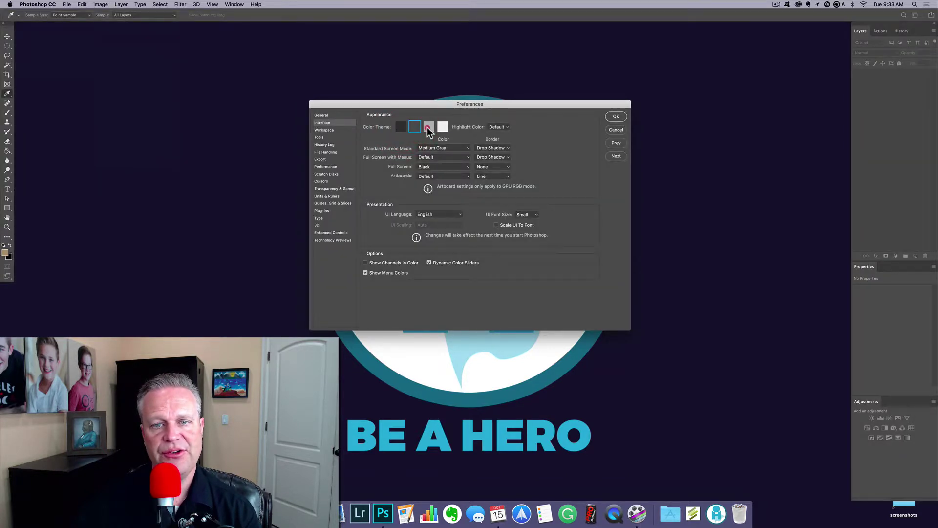
{"action": "left_click", "coordinate": [441, 127]}
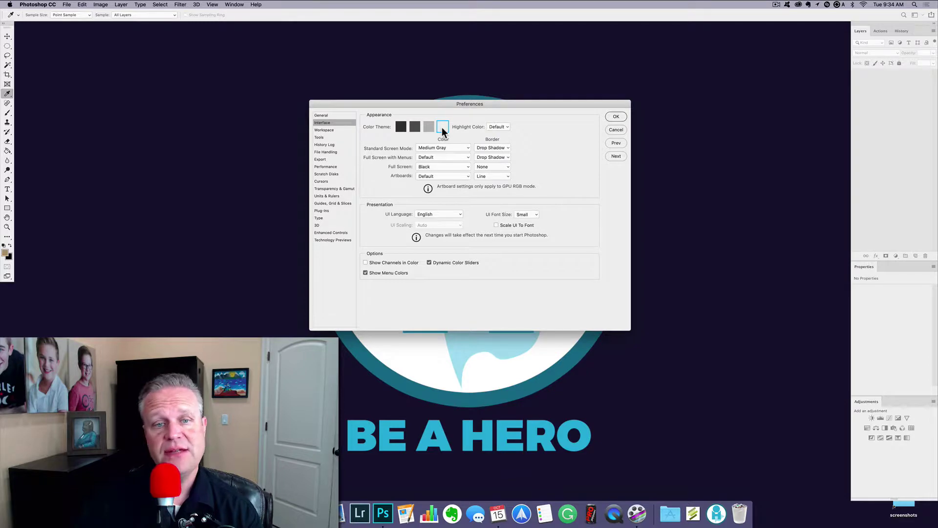
- Turn off Show Brush Leash While Smoothing in the Cursors preferences and apply the settings
{"action": "left_click", "coordinate": [335, 181]}
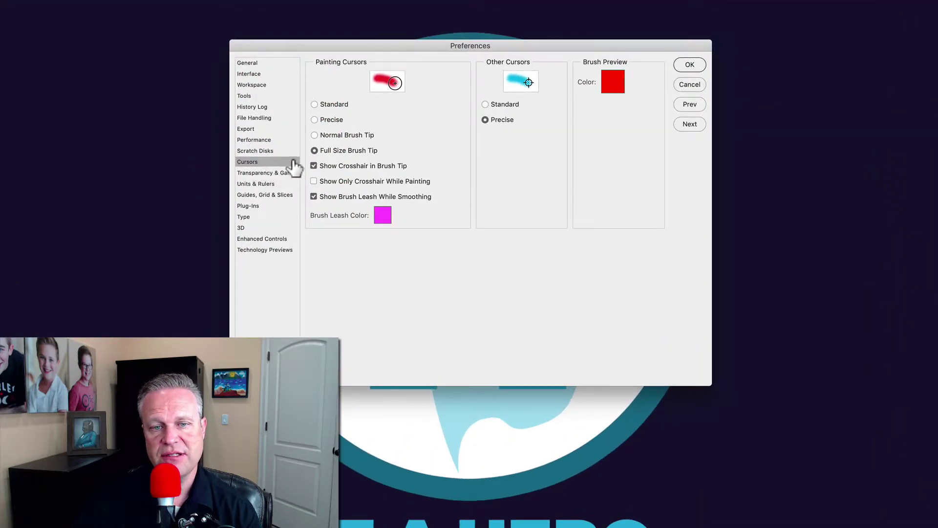
{"action": "left_click", "coordinate": [334, 154]}
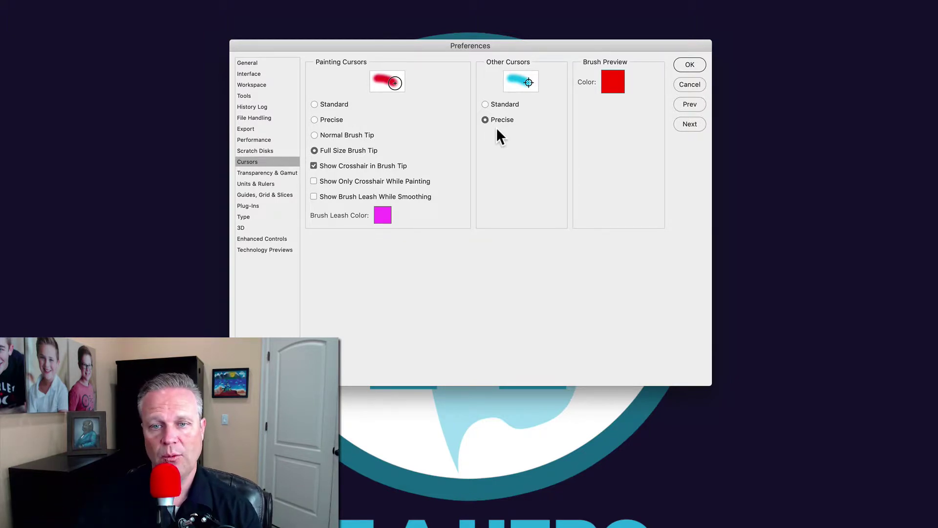
{"action": "left_click", "coordinate": [688, 64]}
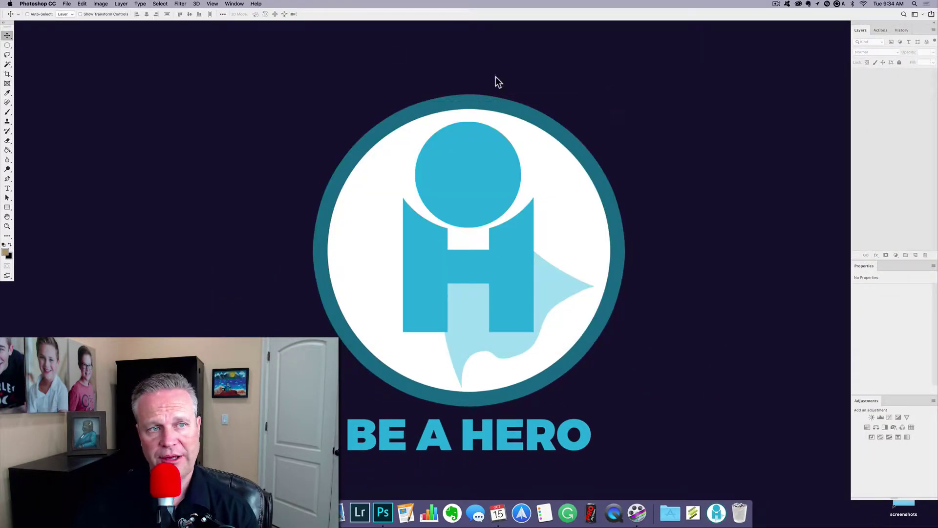
- Start creating a new document and shift the New Document dialog slightly aside
{"action": "left_click", "coordinate": [66, 4]}
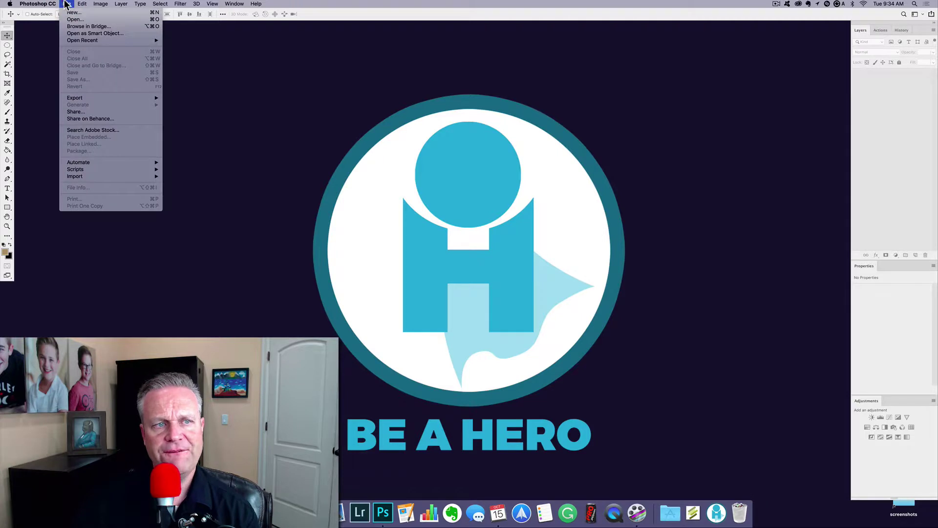
{"action": "left_click", "coordinate": [68, 12]}
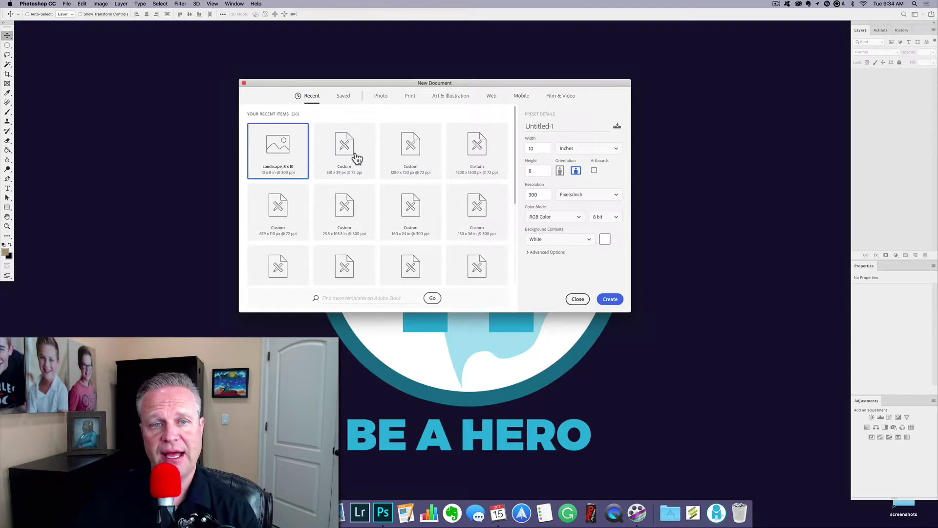
{"action": "left_click_drag", "start_coordinate": [385, 82], "coordinate": [365, 84]}
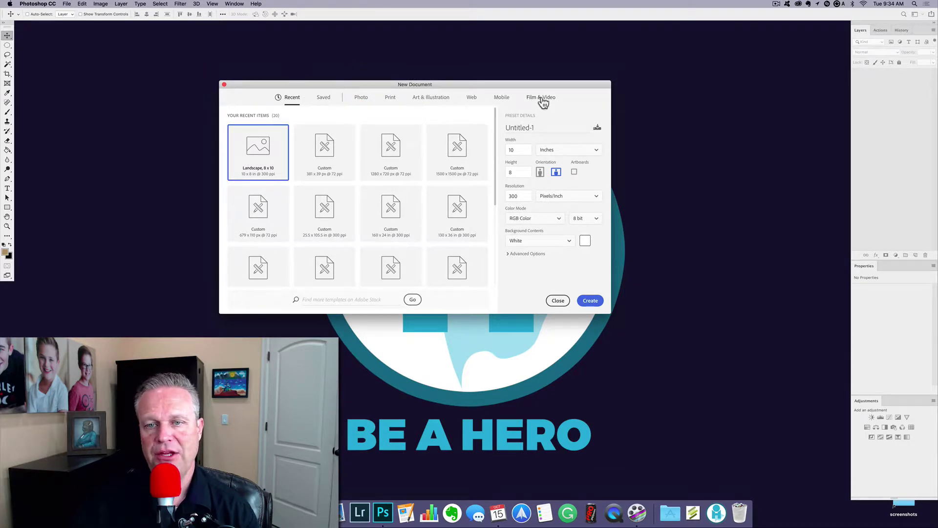
- Browse the Photo, Print, Art & Illustration, Web, Recent and Saved preset categories, finishing on Photo
{"action": "left_click", "coordinate": [362, 99]}
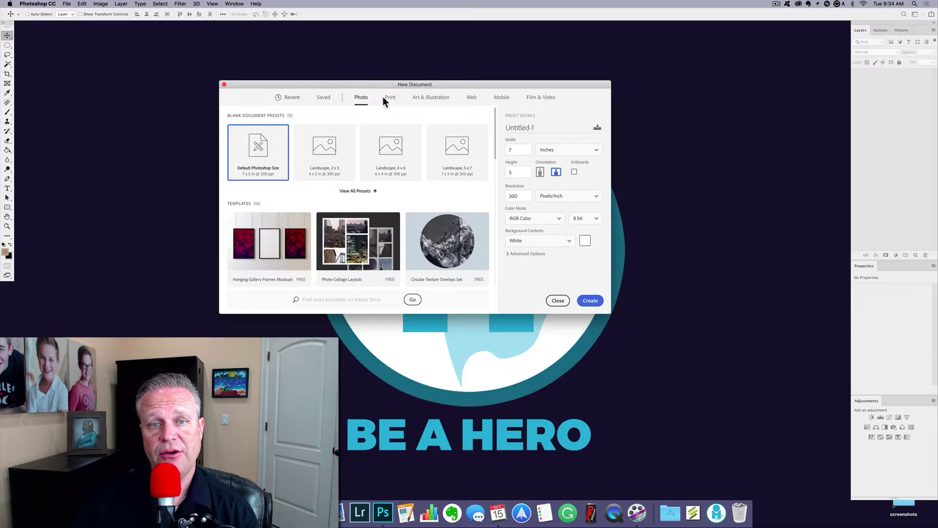
{"action": "left_click", "coordinate": [389, 97]}
{"action": "left_click", "coordinate": [422, 98]}
{"action": "left_click", "coordinate": [362, 98]}
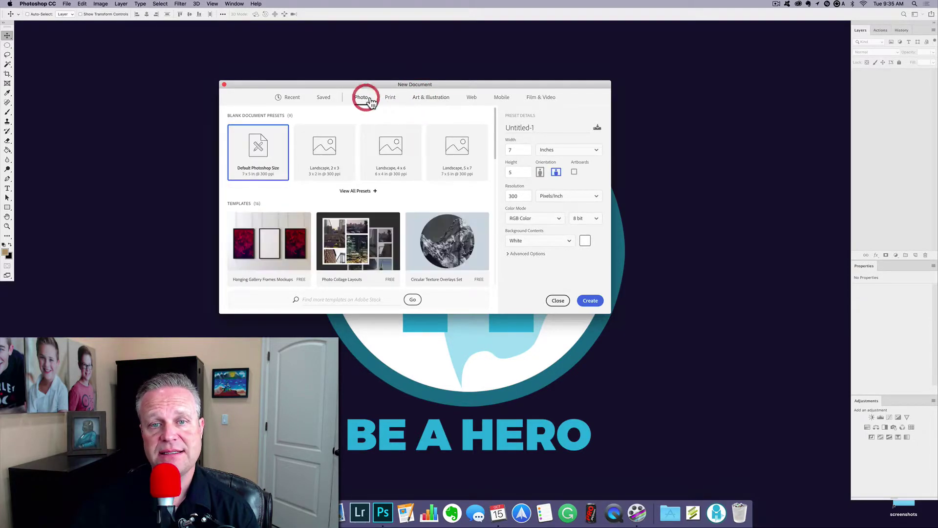
{"action": "left_click", "coordinate": [390, 97]}
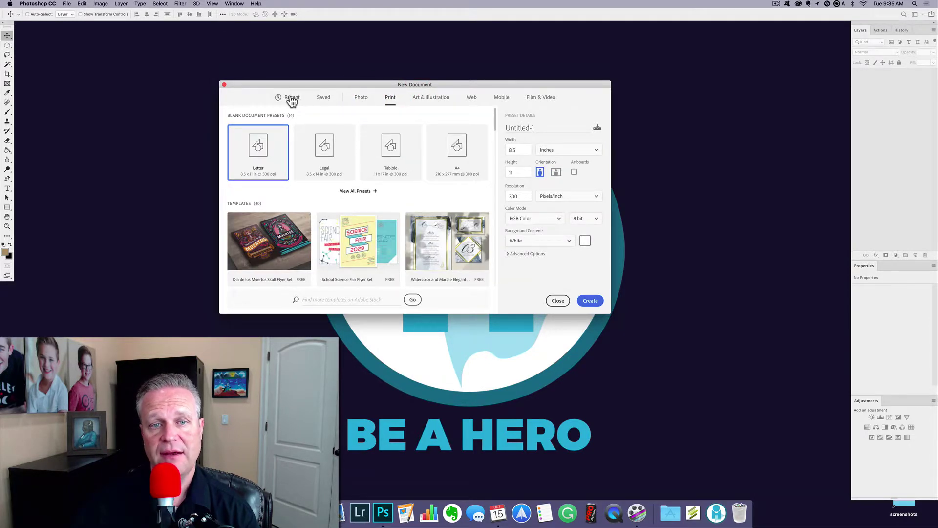
{"action": "left_click", "coordinate": [291, 98]}
{"action": "left_click", "coordinate": [322, 98]}
{"action": "left_click", "coordinate": [291, 99]}
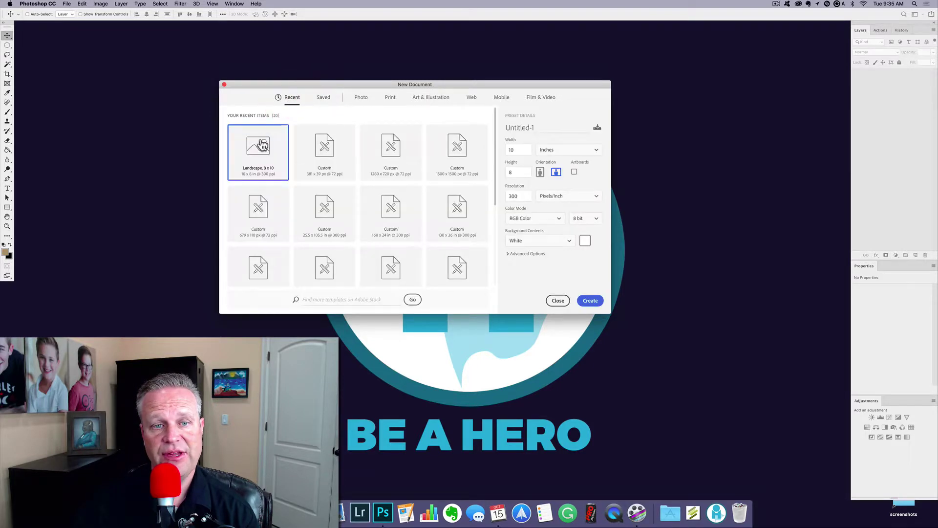
{"action": "left_click", "coordinate": [362, 97]}
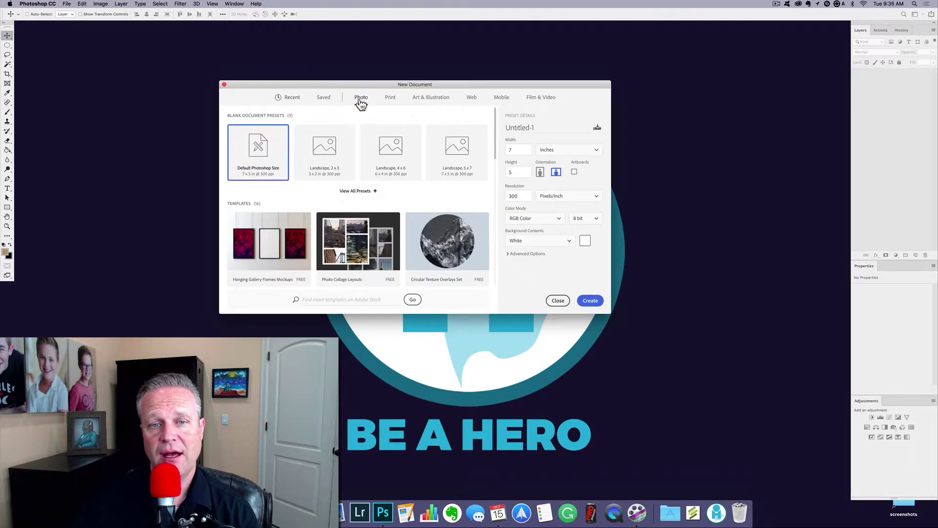
{"action": "left_click", "coordinate": [391, 101]}
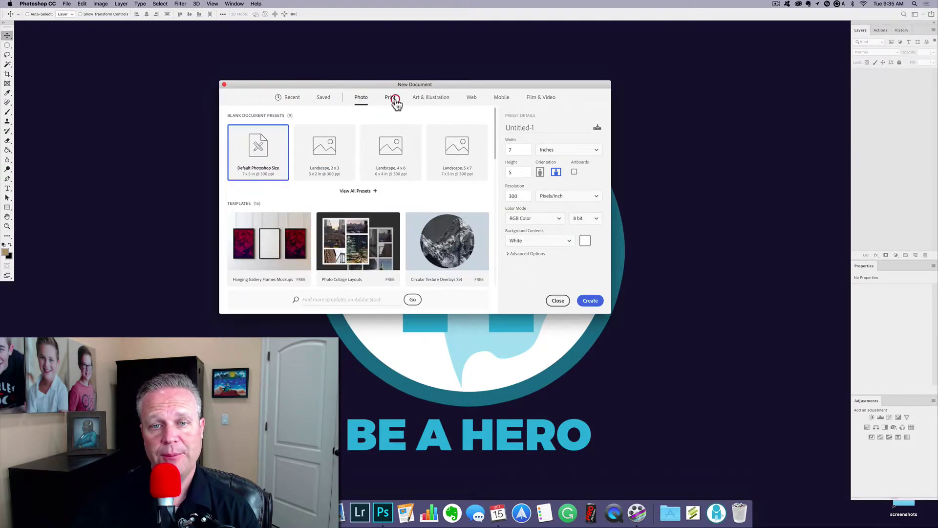
{"action": "left_click", "coordinate": [424, 99]}
{"action": "left_click", "coordinate": [470, 99]}
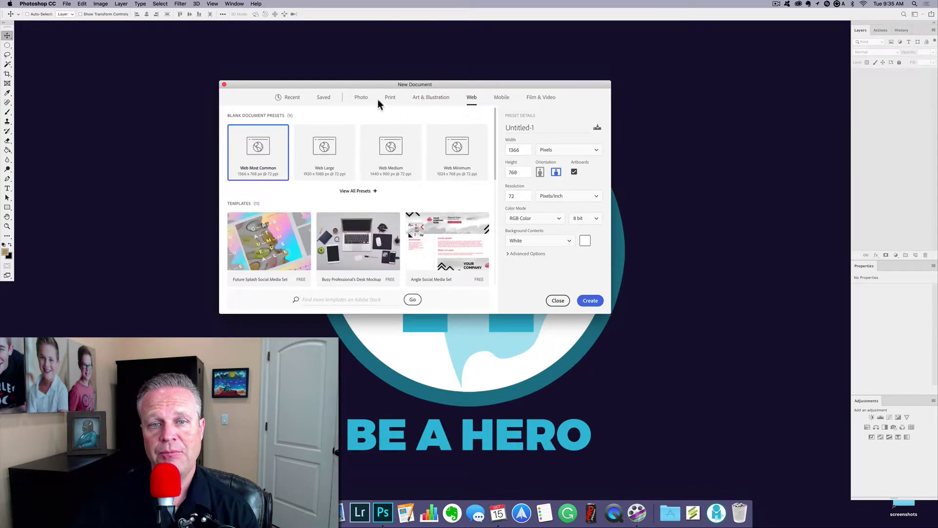
{"action": "left_click", "coordinate": [362, 97]}
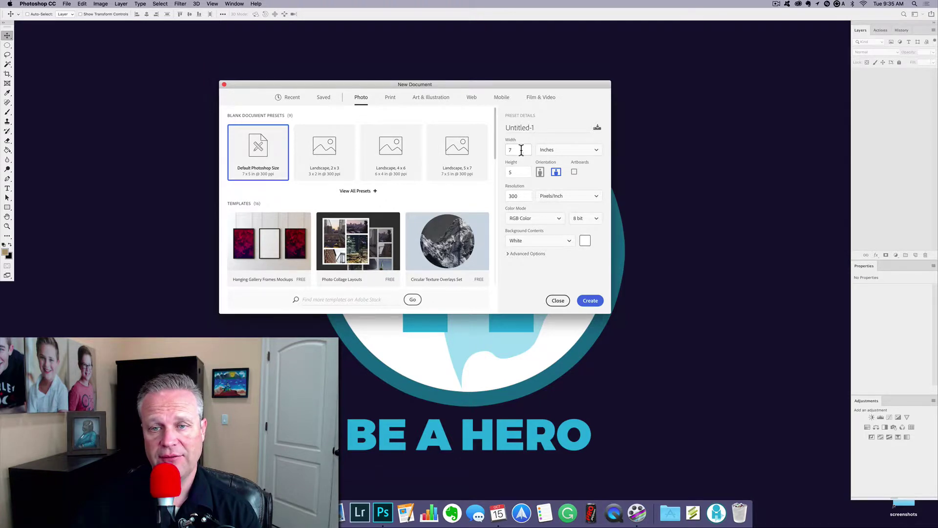
- Try pixels as the measurement unit for the Default Photoshop Size preset and switch back to inches
{"action": "left_click", "coordinate": [518, 127]}
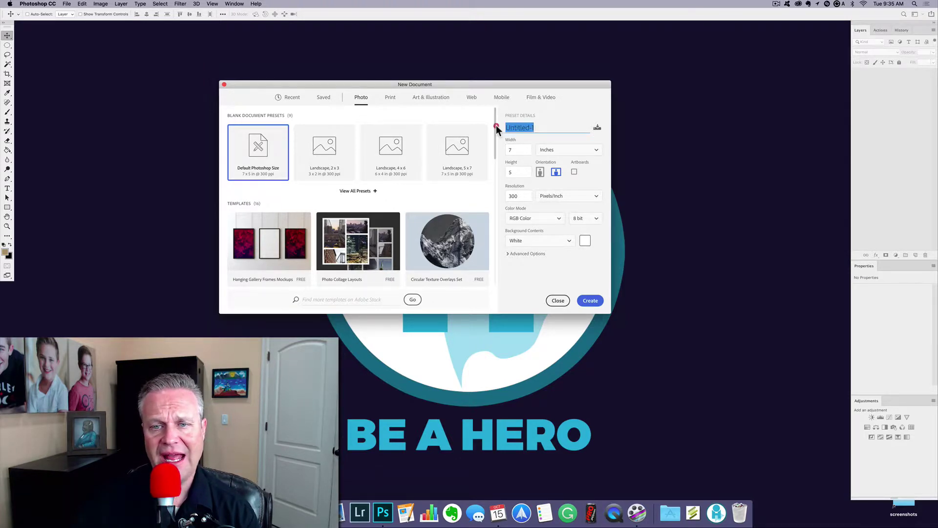
{"action": "left_click", "coordinate": [522, 149]}
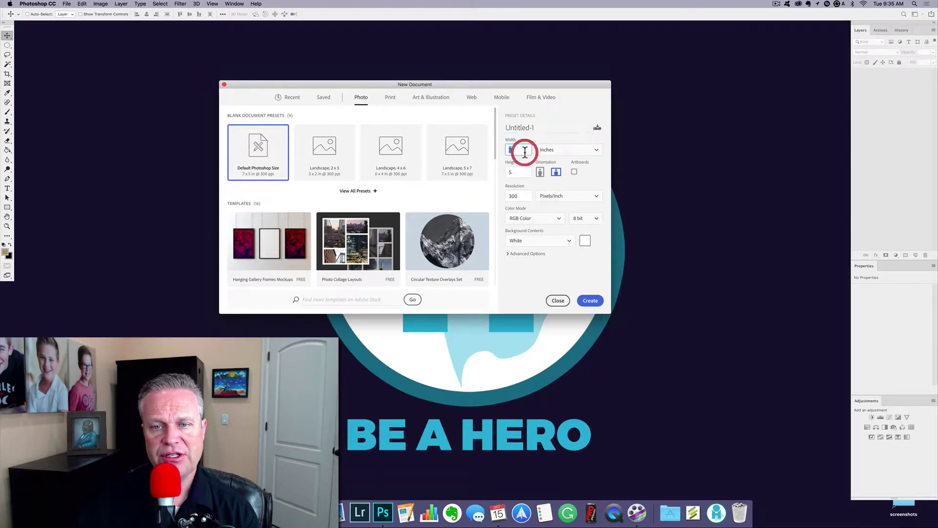
{"action": "left_click", "coordinate": [559, 152]}
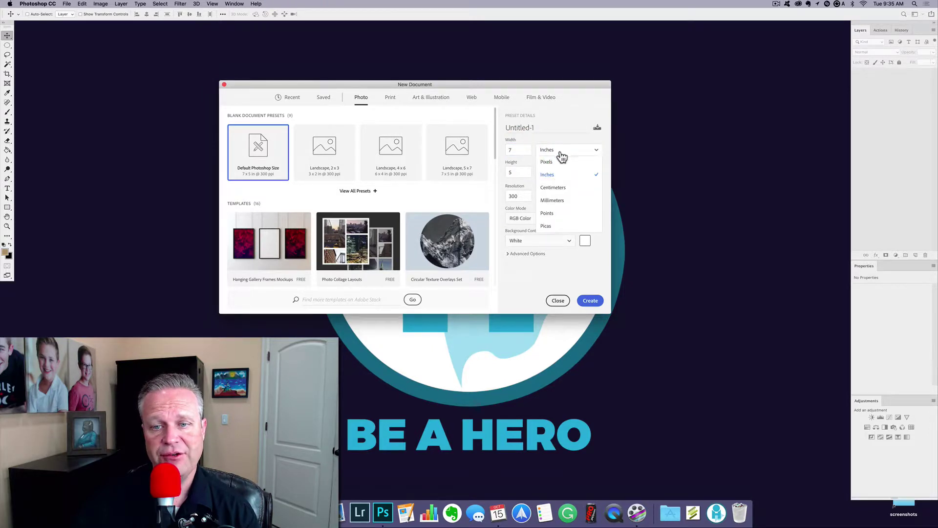
{"action": "left_click", "coordinate": [564, 164]}
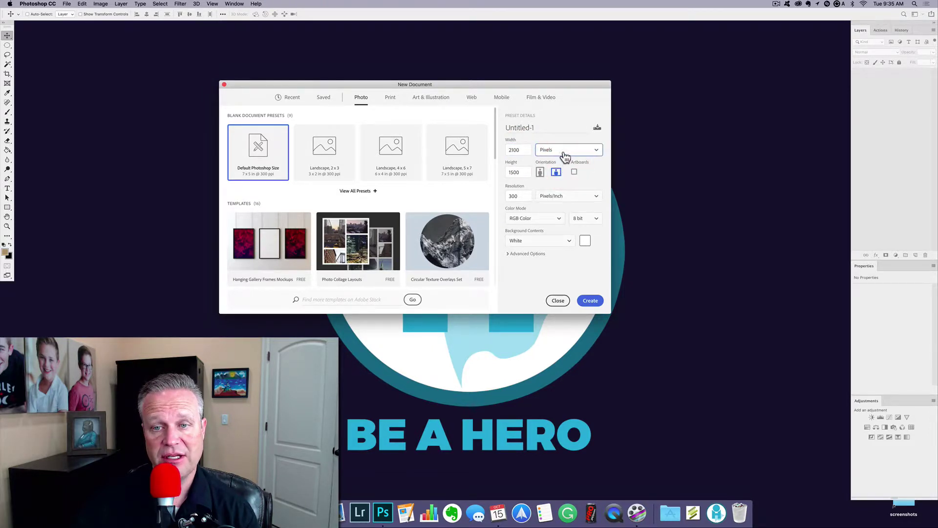
{"action": "left_click", "coordinate": [565, 155]}
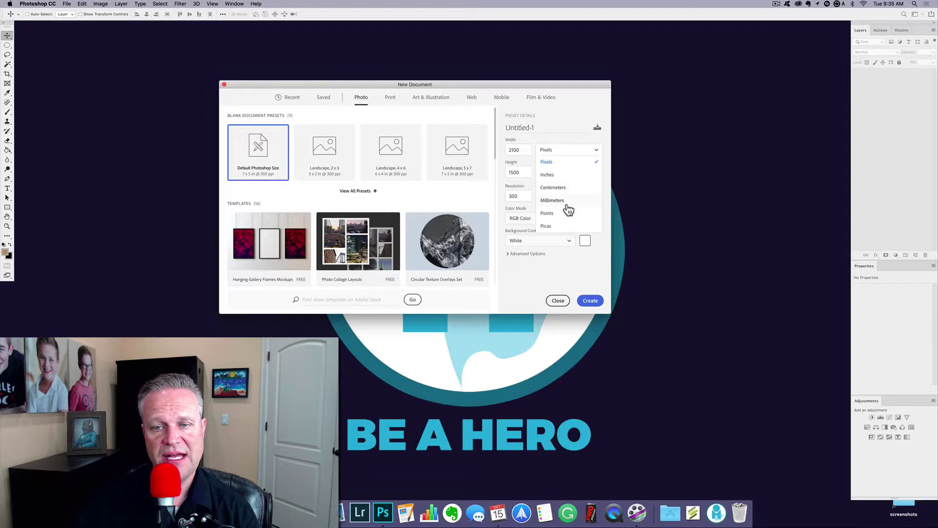
{"action": "left_click", "coordinate": [563, 174]}
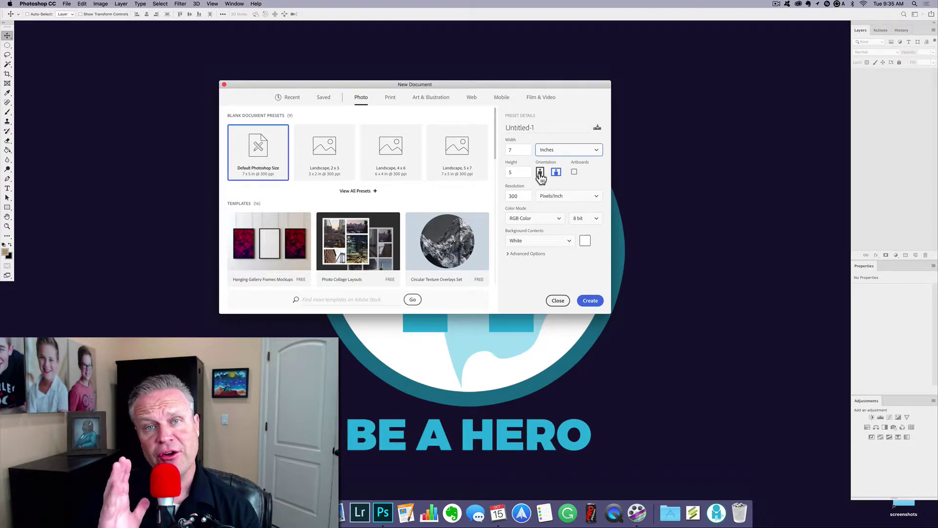
- Try the portrait orientation, return to landscape, and check the resolution field
{"action": "left_click", "coordinate": [556, 173]}
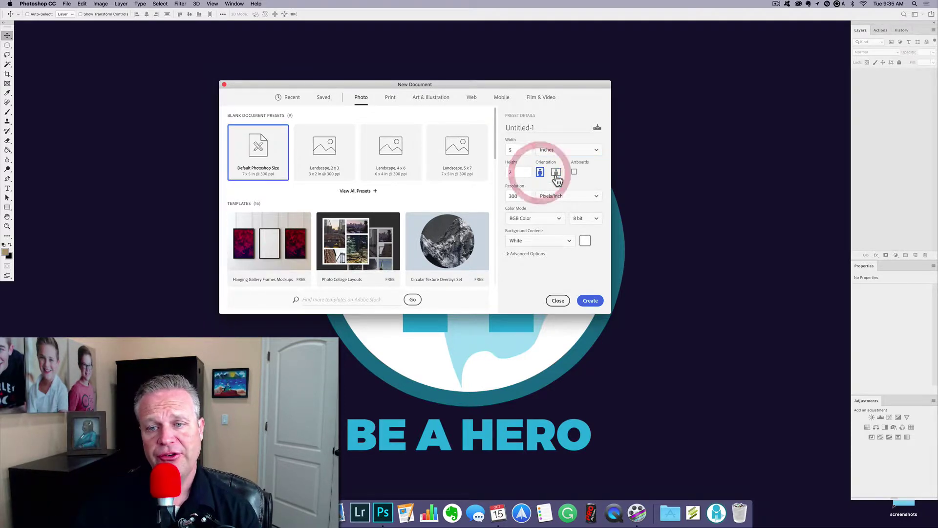
{"action": "left_click", "coordinate": [539, 173]}
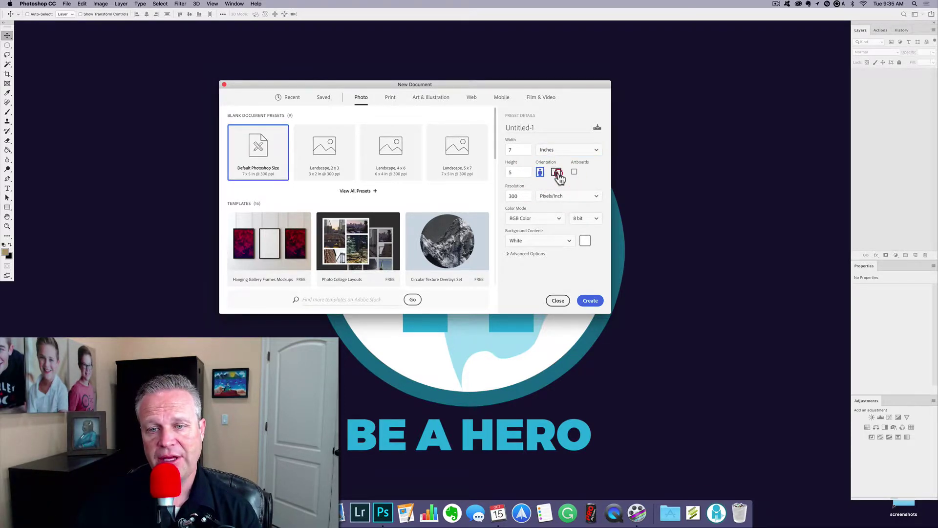
{"action": "left_click", "coordinate": [556, 173]}
{"action": "left_click", "coordinate": [525, 198]}
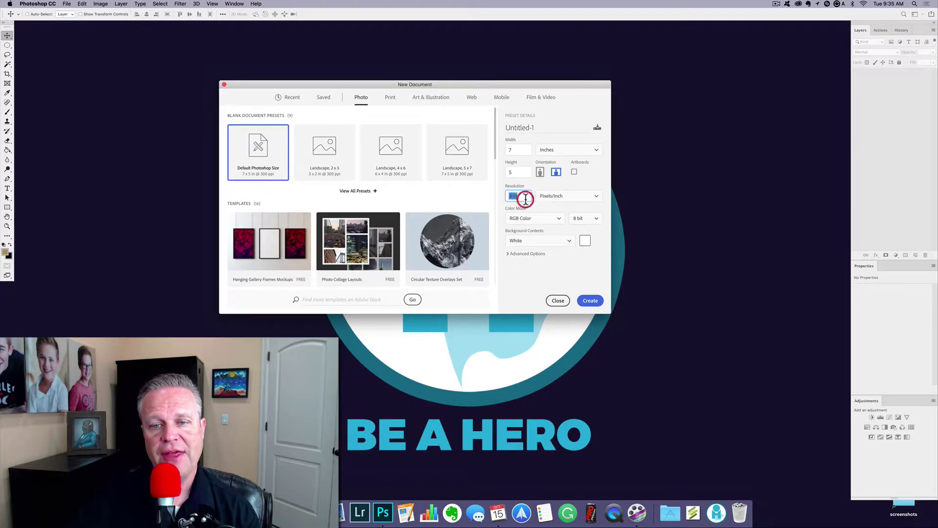
{"action": "left_click", "coordinate": [561, 185]}
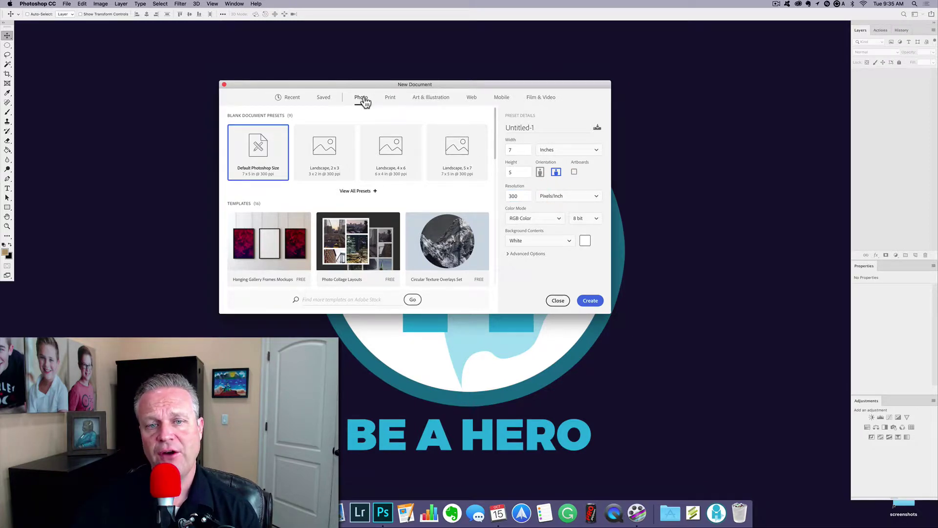
- Compare the size, orientation and resolution settings of the Photo and Print presets, finishing on the Print category
{"action": "left_click", "coordinate": [390, 97]}
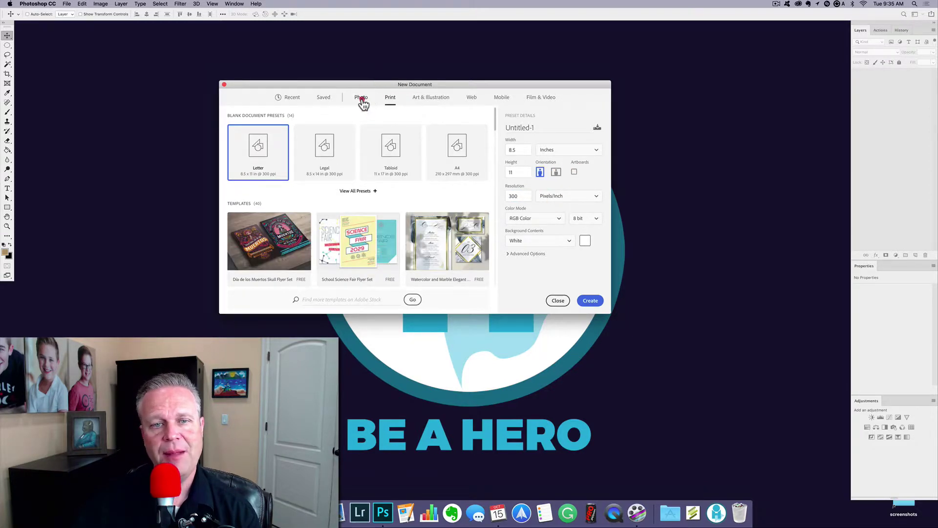
{"action": "left_click", "coordinate": [362, 98]}
{"action": "left_click", "coordinate": [390, 97]}
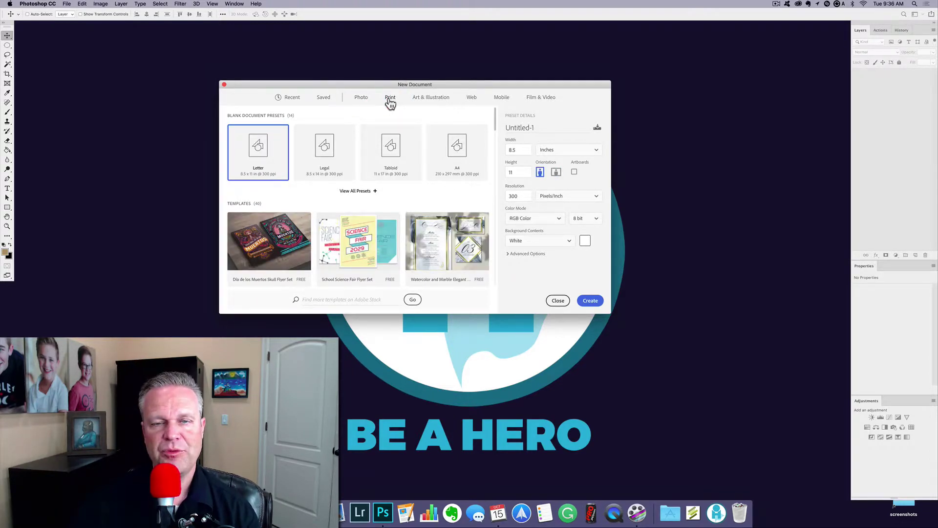
{"action": "left_click", "coordinate": [363, 97]}
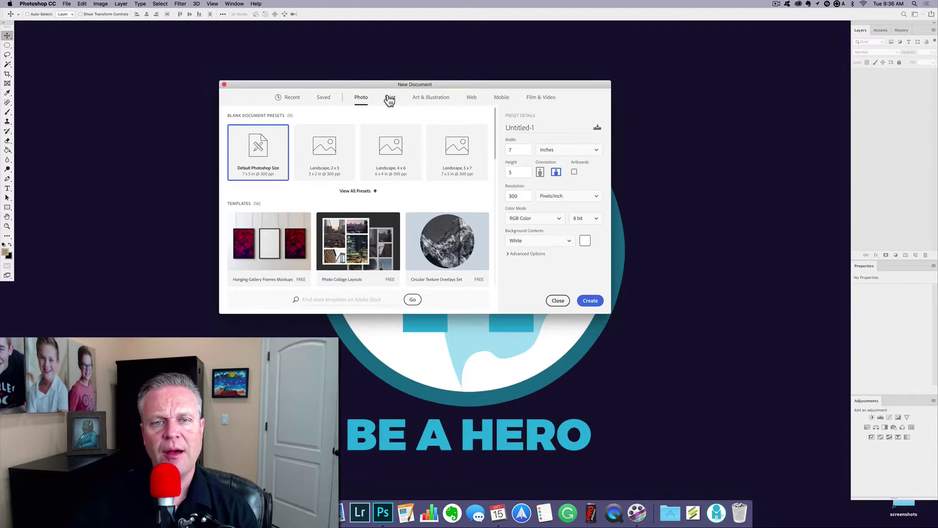
{"action": "left_click", "coordinate": [389, 98]}
{"action": "left_click", "coordinate": [361, 98]}
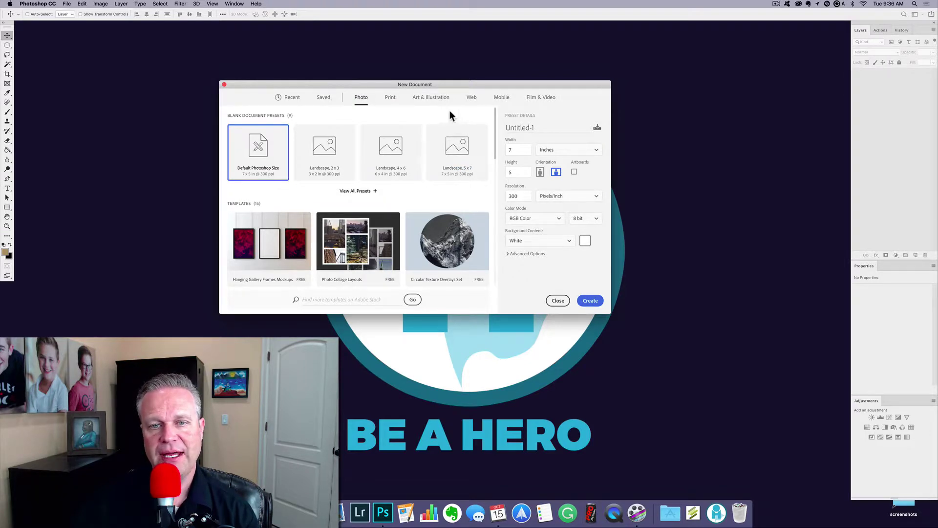
{"action": "left_click", "coordinate": [390, 100]}
{"action": "left_click", "coordinate": [362, 101]}
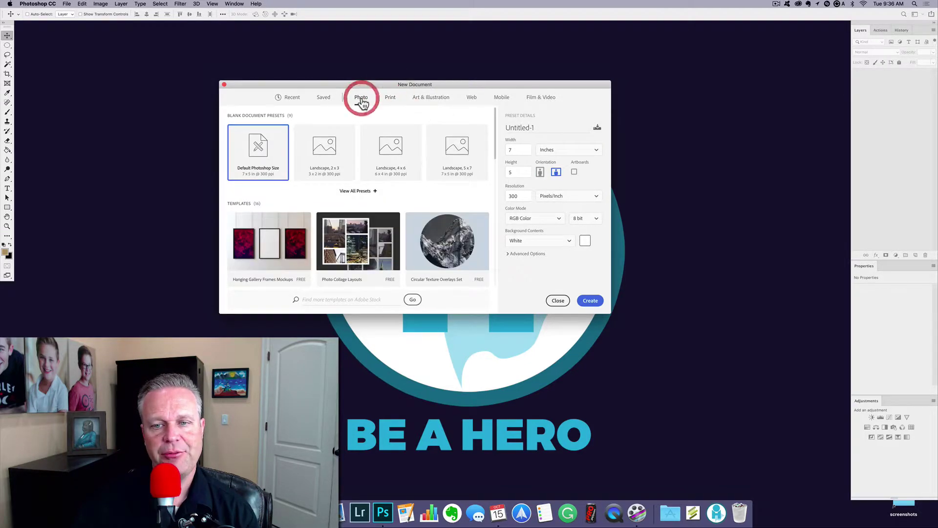
{"action": "left_click", "coordinate": [391, 99]}
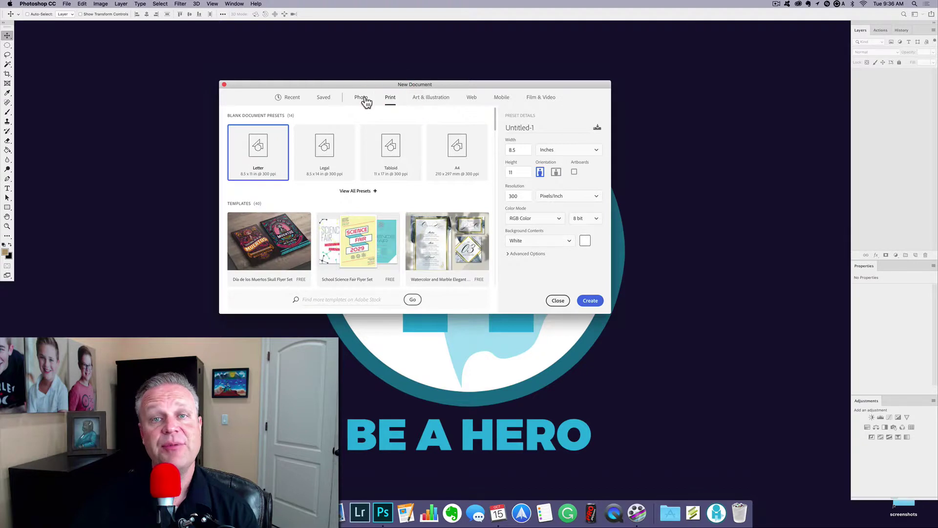
{"action": "left_click", "coordinate": [363, 99]}
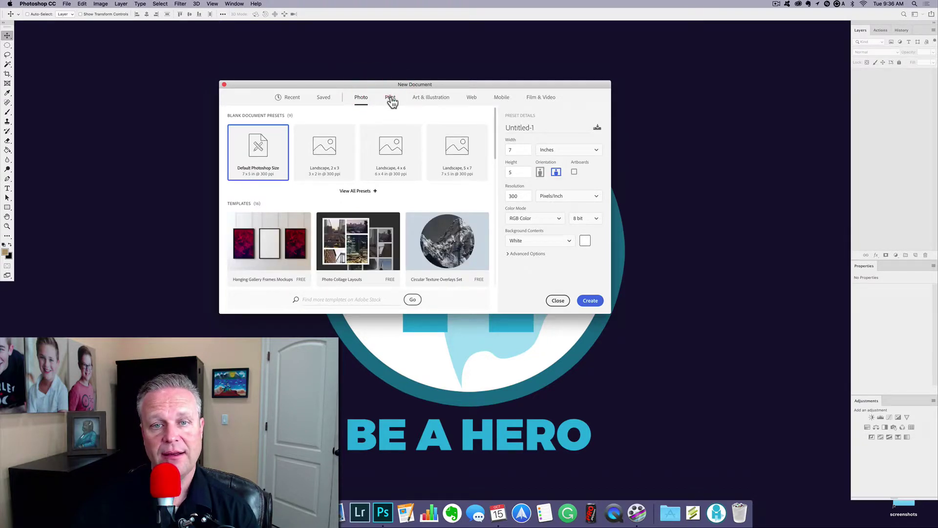
{"action": "left_click", "coordinate": [390, 97]}
{"action": "left_click", "coordinate": [363, 100]}
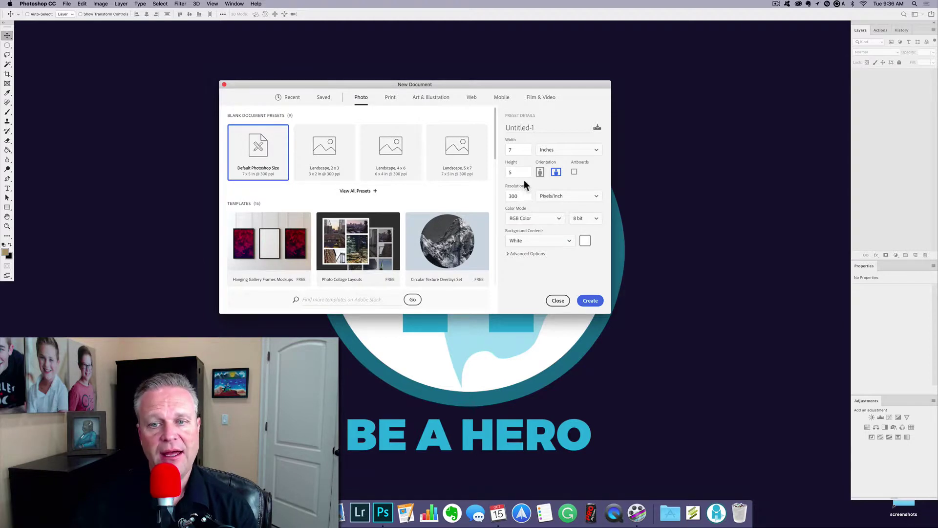
{"action": "left_click", "coordinate": [561, 152]}
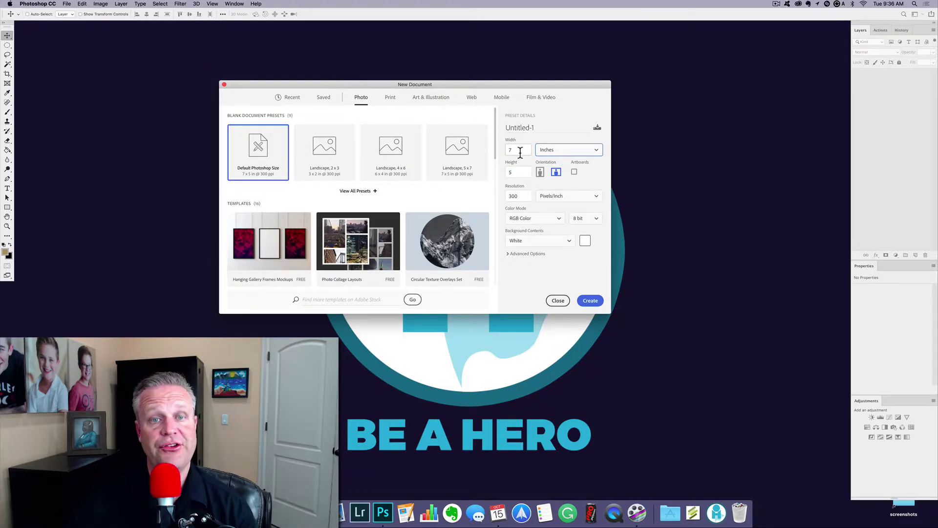
{"action": "left_click", "coordinate": [390, 100]}
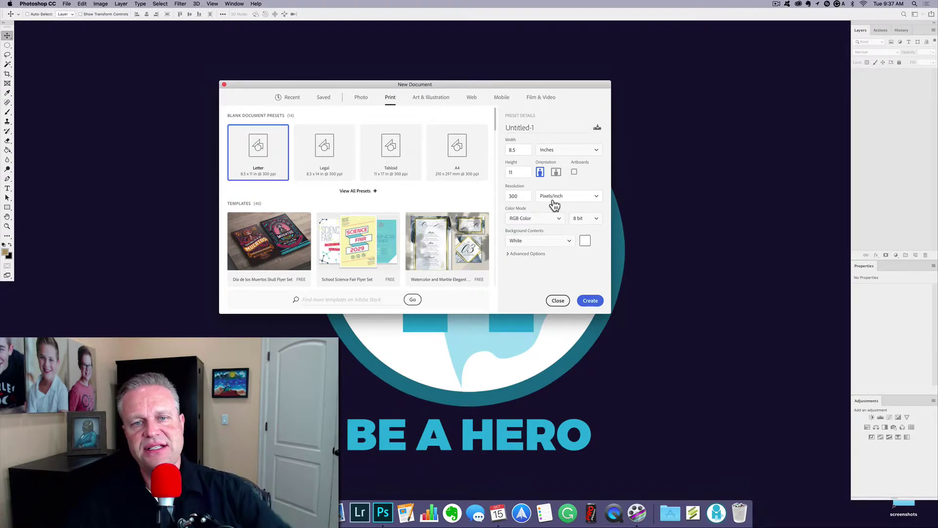
- Choose the Web category with its Web Most Common preset, try inches as the unit, and switch back to pixels
{"action": "left_click", "coordinate": [472, 99]}
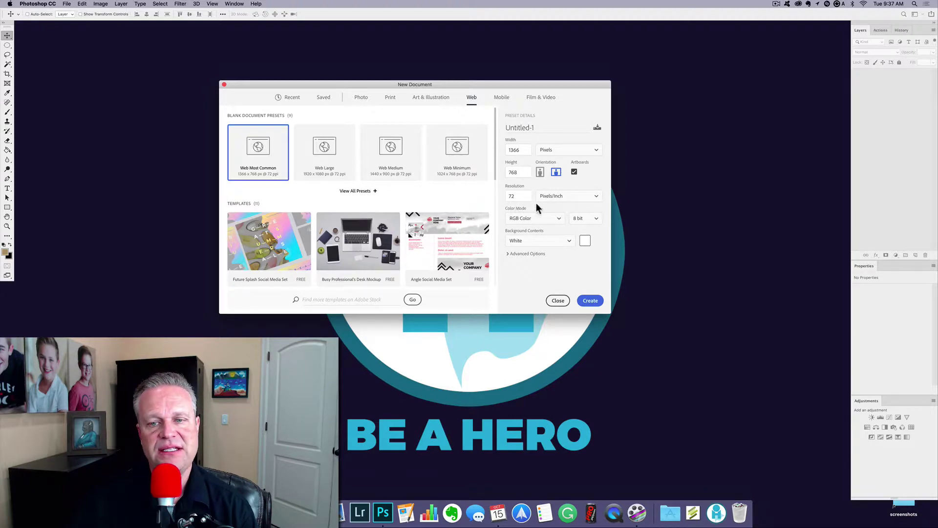
{"action": "left_click", "coordinate": [547, 152]}
{"action": "left_click", "coordinate": [550, 175]}
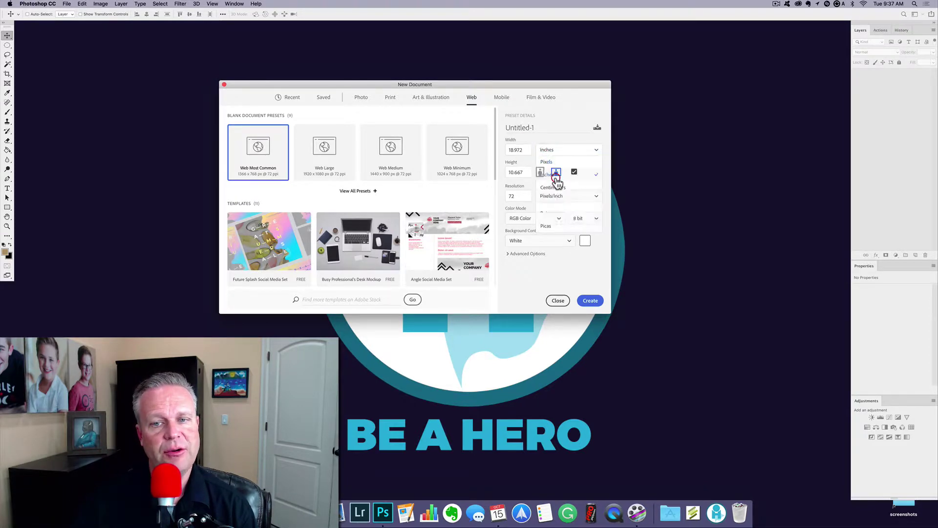
{"action": "left_click", "coordinate": [558, 151]}
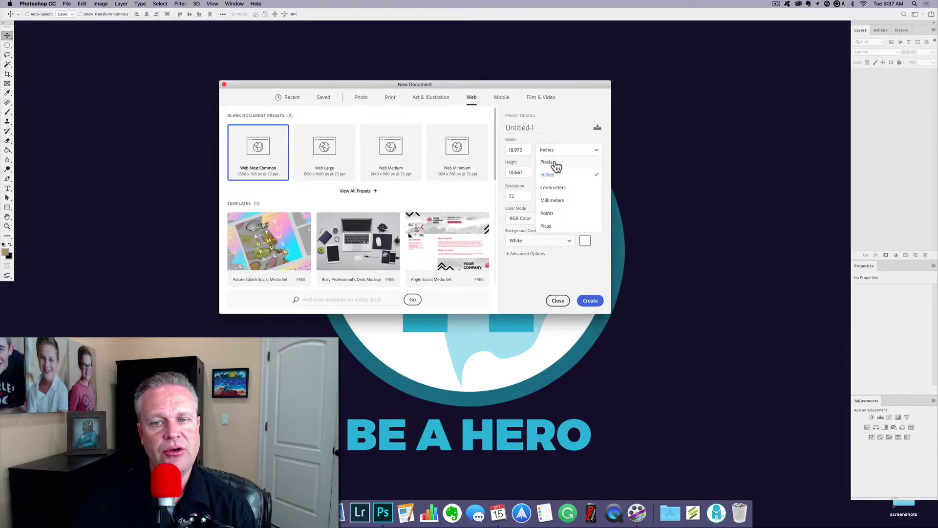
{"action": "left_click", "coordinate": [556, 148]}
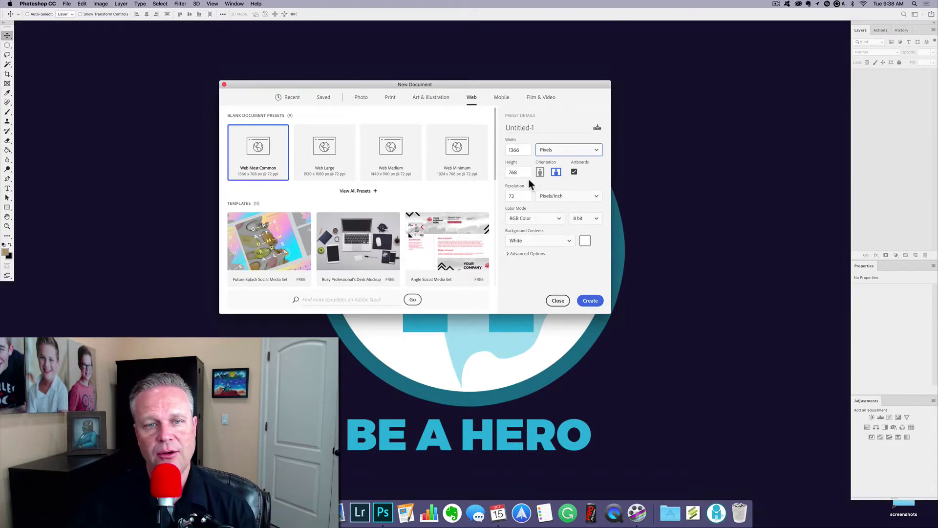
- Create a new document from the Photo category's Landscape, 8 x 10 preset after trying the Web Large preset
{"action": "left_click", "coordinate": [325, 162]}
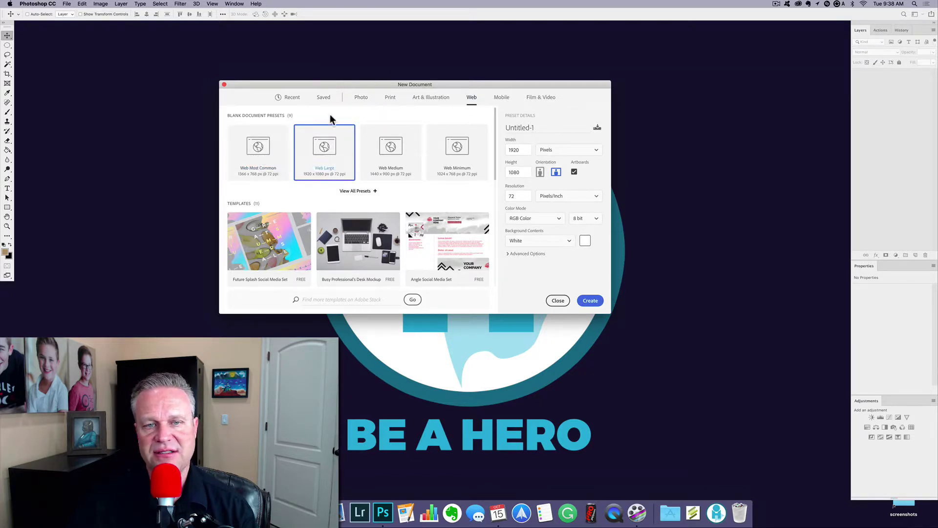
{"action": "left_click", "coordinate": [362, 100]}
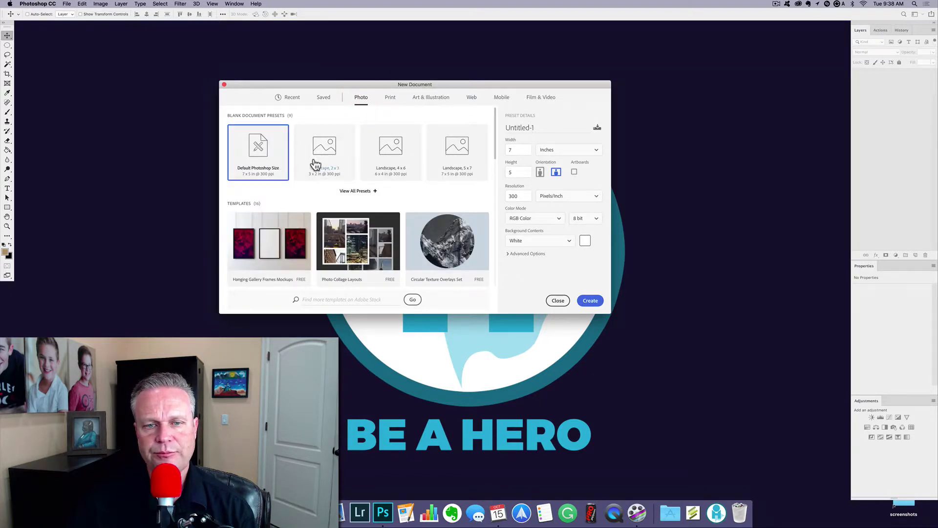
{"action": "left_click", "coordinate": [353, 193]}
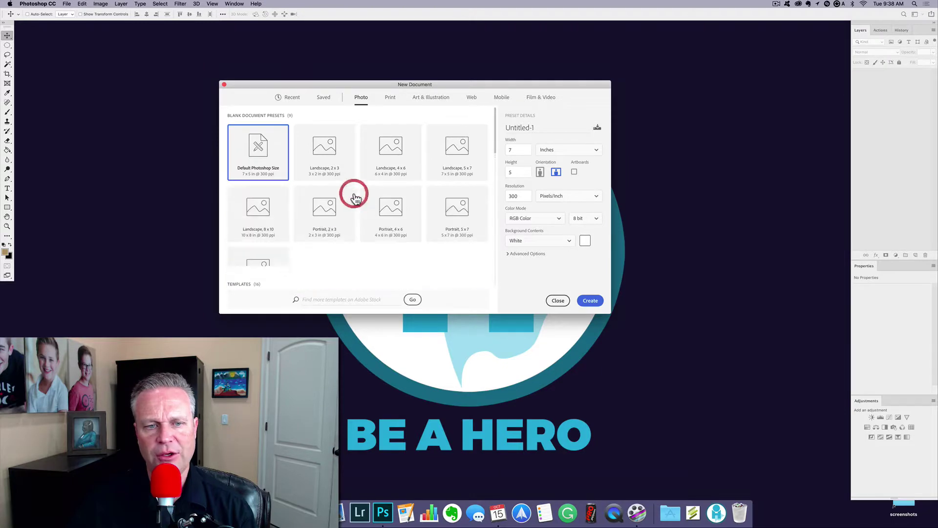
{"action": "left_click", "coordinate": [258, 212]}
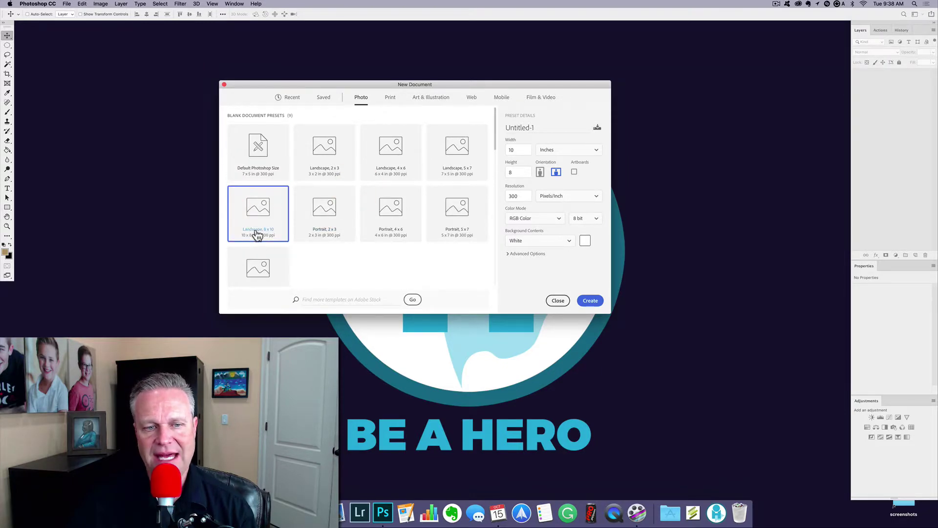
{"action": "left_click", "coordinate": [590, 303]}
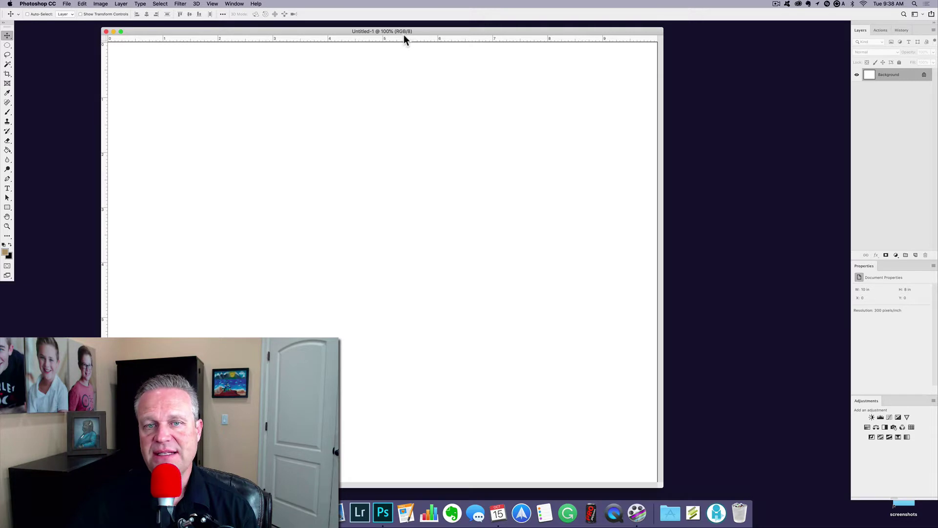
- Reopen the new document settings, review the bit depth options while keeping 8 bit, and close without creating a document
{"action": "left_click", "coordinate": [65, 3]}
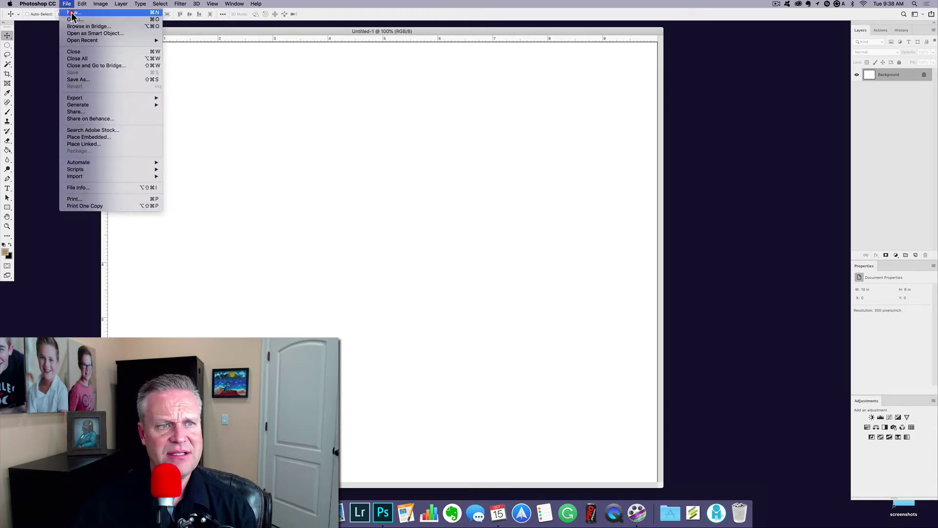
{"action": "left_click", "coordinate": [73, 14]}
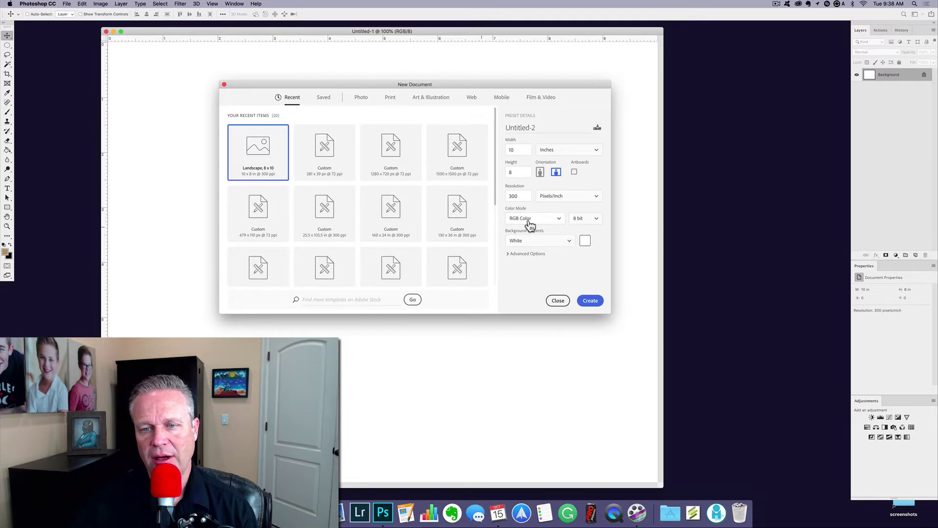
{"action": "left_click", "coordinate": [591, 224]}
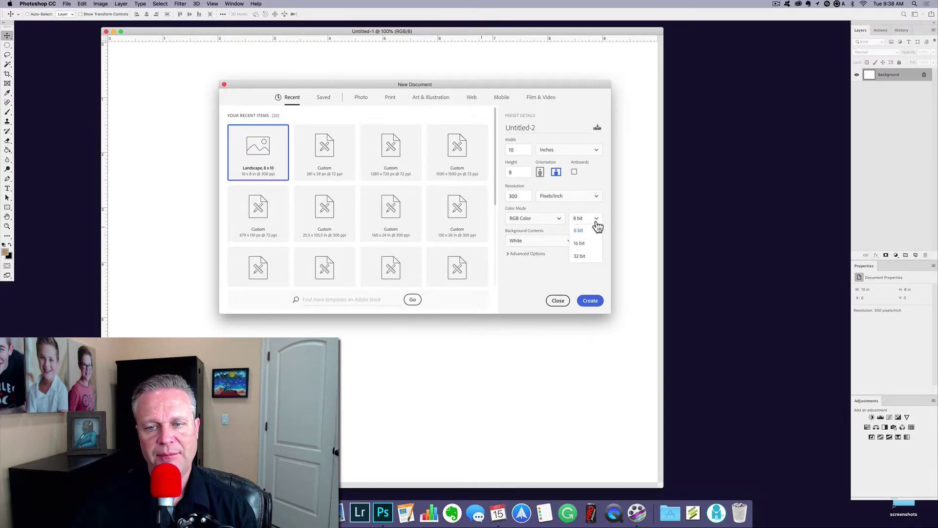
{"action": "left_click", "coordinate": [597, 223]}
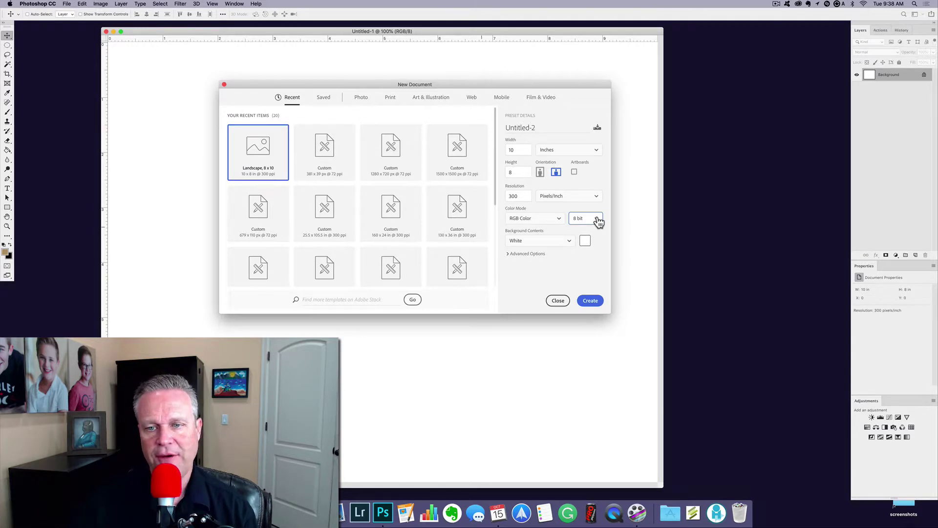
{"action": "left_click", "coordinate": [598, 223]}
{"action": "left_click", "coordinate": [597, 221]}
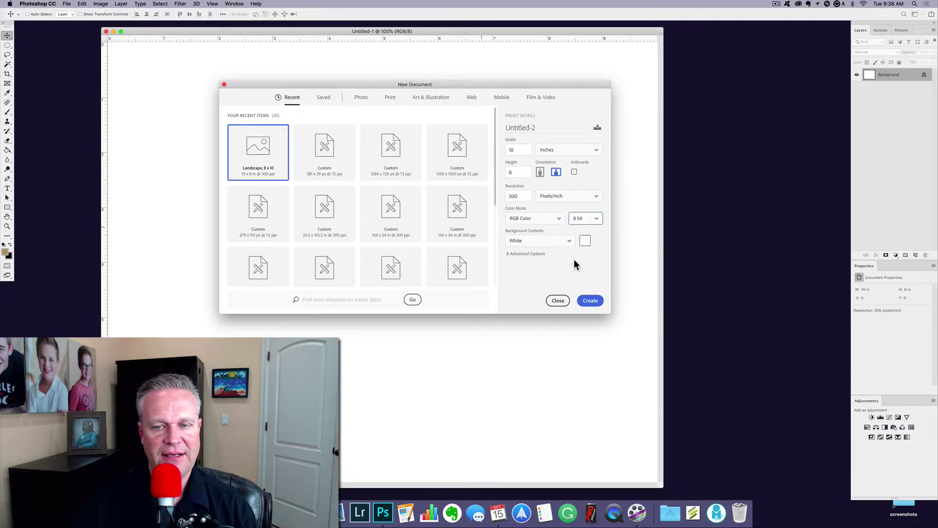
{"action": "left_click", "coordinate": [557, 300]}
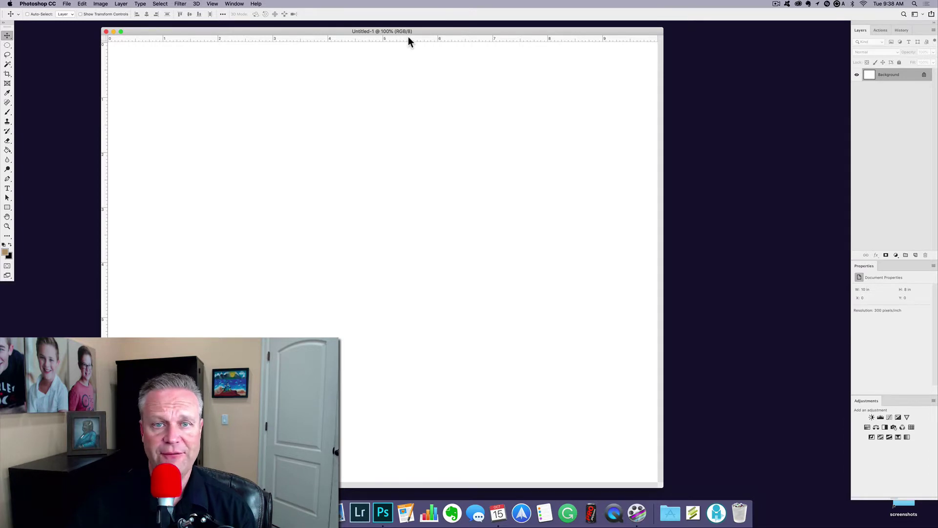
- Shift the document window slightly, hide the rulers, and show them again
{"action": "left_click_drag", "start_coordinate": [358, 33], "coordinate": [391, 35]}
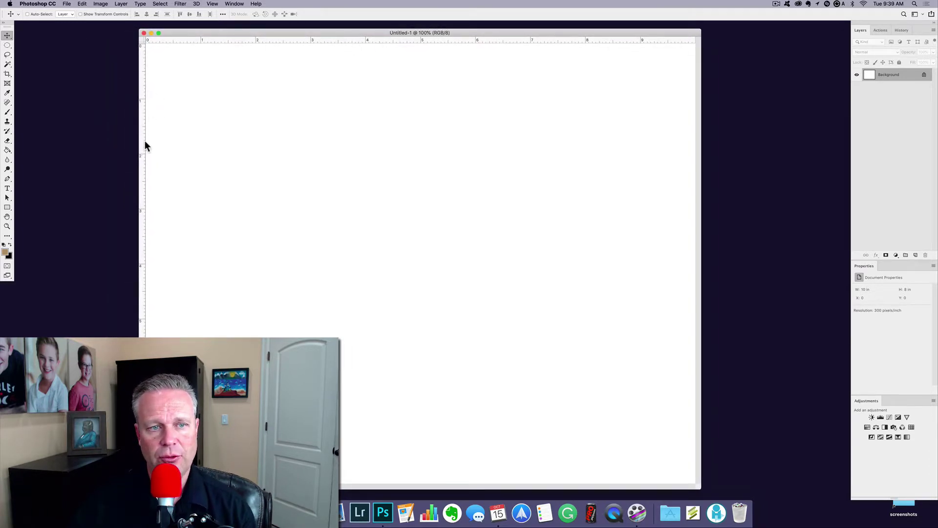
{"action": "left_click", "coordinate": [214, 5]}
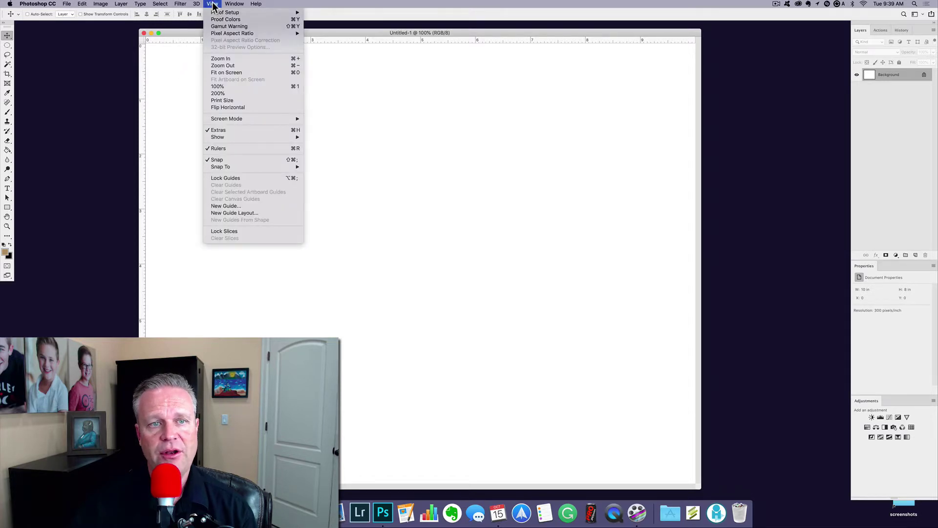
{"action": "left_click", "coordinate": [239, 148]}
{"action": "left_click", "coordinate": [220, 3]}
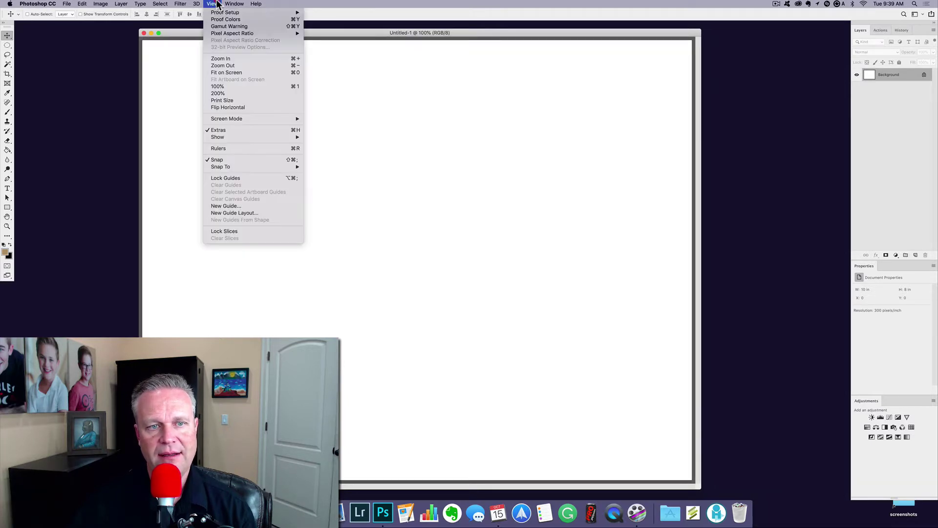
{"action": "left_click", "coordinate": [233, 147]}
- Check the shortcut for the Rulers command and use it to toggle the rulers repeatedly, leaving them displayed
{"action": "left_click", "coordinate": [214, 4]}
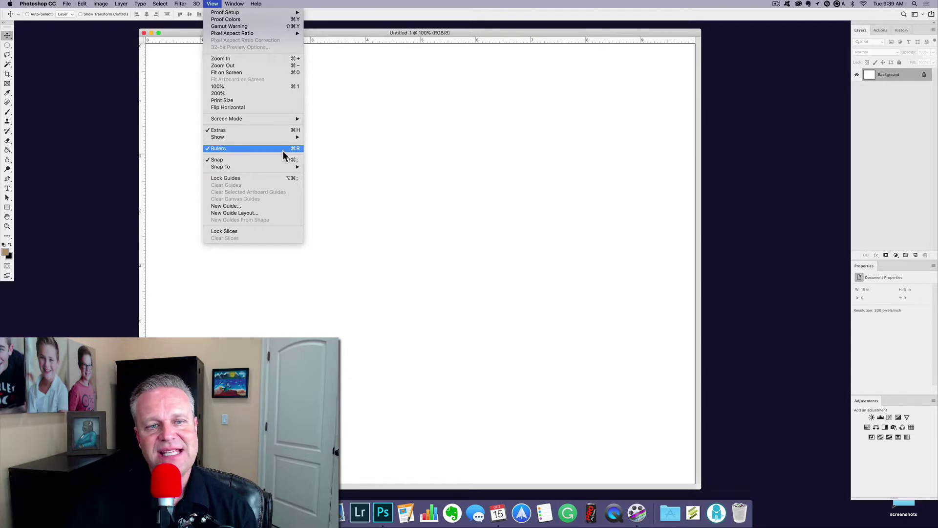
{"action": "left_click", "coordinate": [291, 149]}
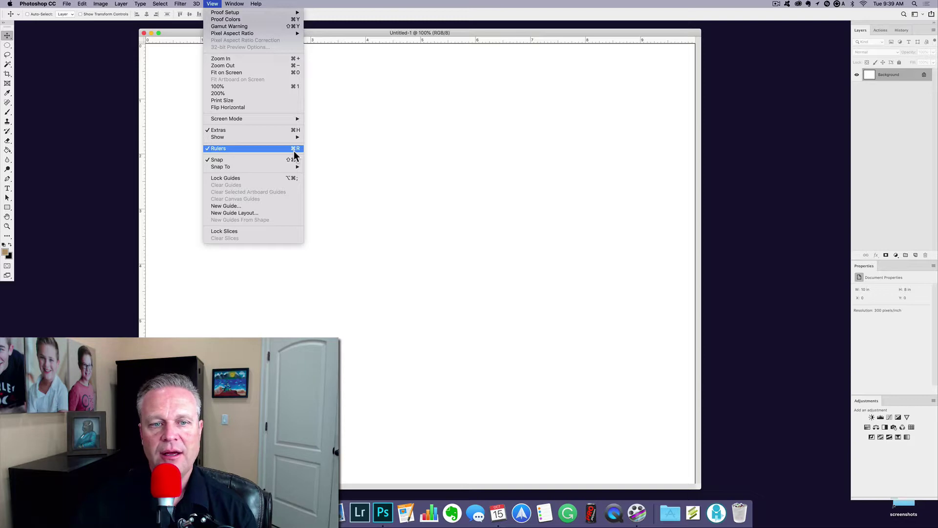
{"action": "left_click", "coordinate": [427, 141]}
{"action": "key", "text": "super+r"}
{"action": "key", "text": "super+r"}
{"action": "key", "text": "super+r"}
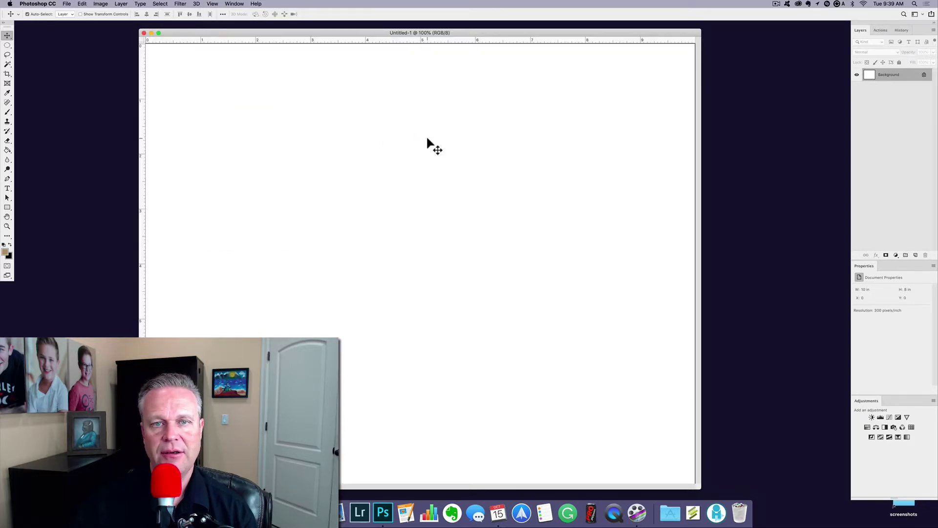
{"action": "key", "text": "super+r"}
{"action": "key", "text": "super+r"}
{"action": "key", "text": "super+r"}
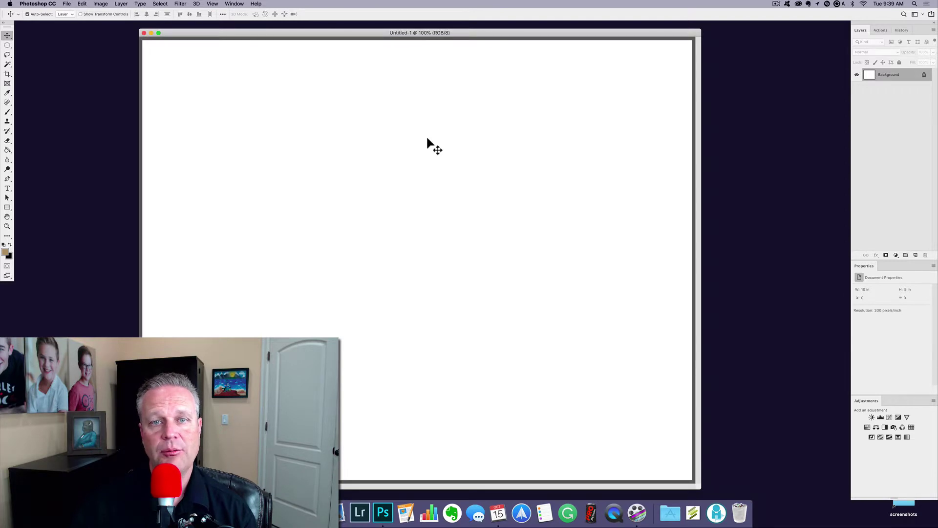
{"action": "key", "text": "super+r"}
{"action": "key", "text": "super+r"}
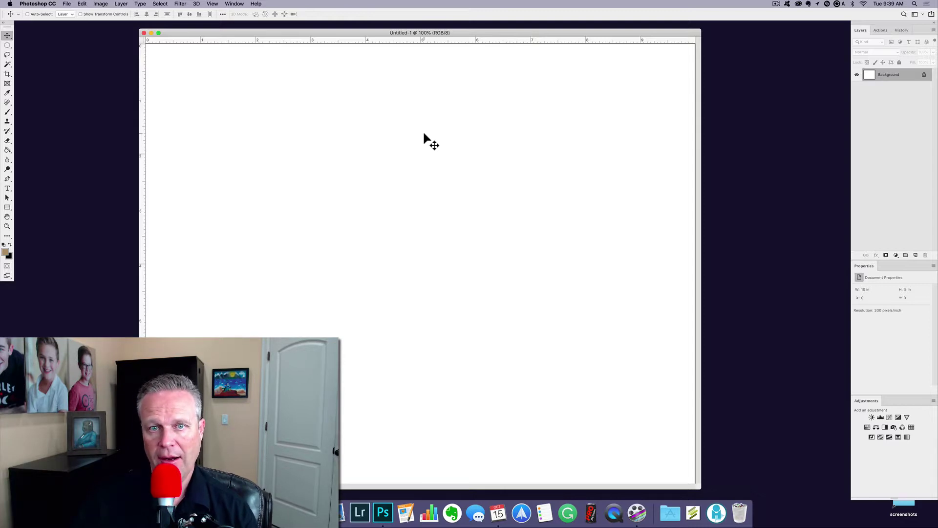
{"action": "key", "text": "super+r"}
{"action": "key", "text": "super+r"}
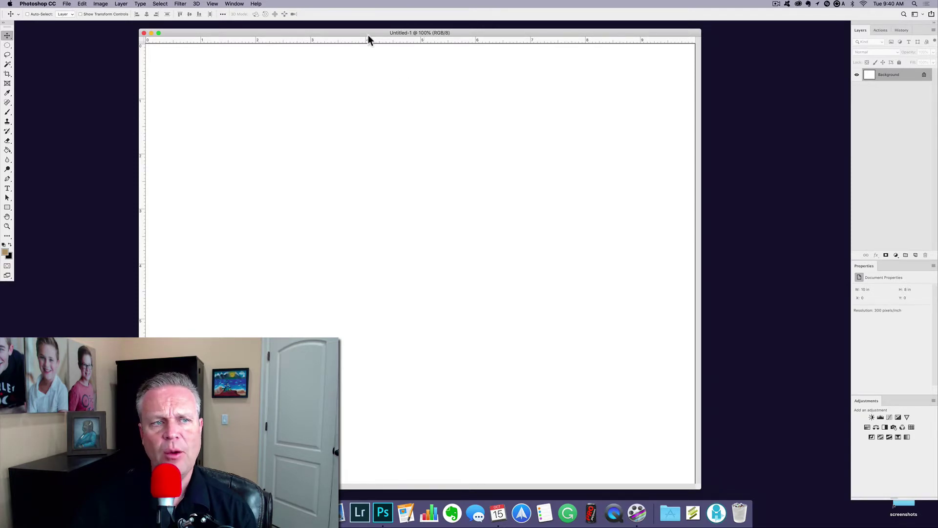
- Nudge the document window, try pixels as the ruler unit, switch back to inches, and review the other units
{"action": "left_click_drag", "start_coordinate": [367, 33], "coordinate": [370, 28]}
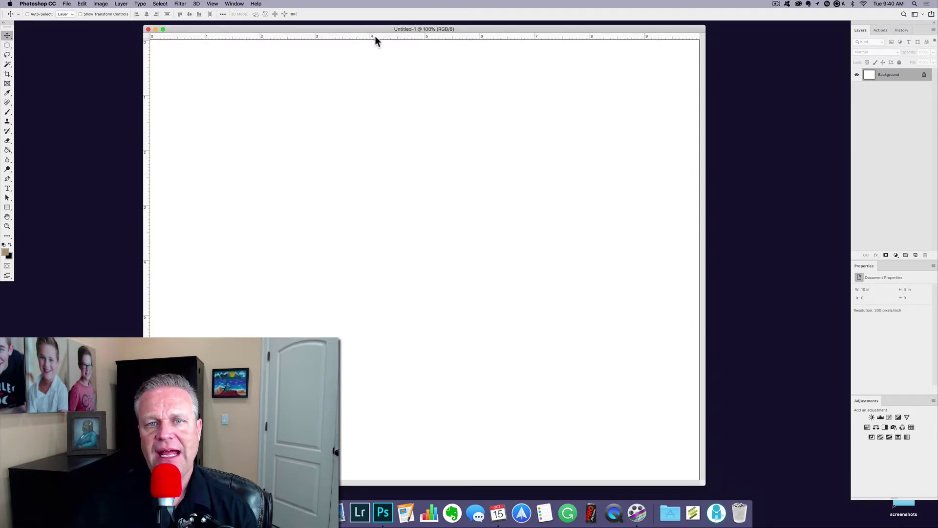
{"action": "right_click", "coordinate": [384, 37]}
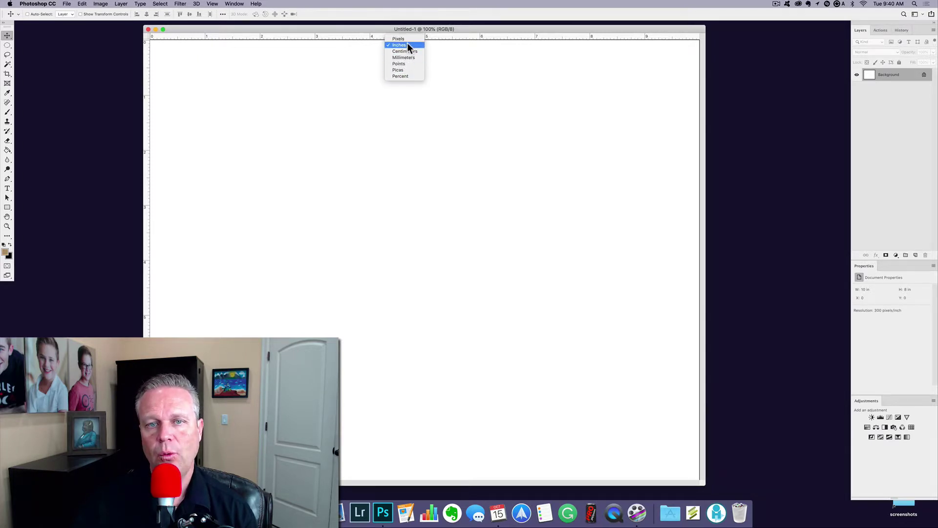
{"action": "left_click", "coordinate": [407, 40]}
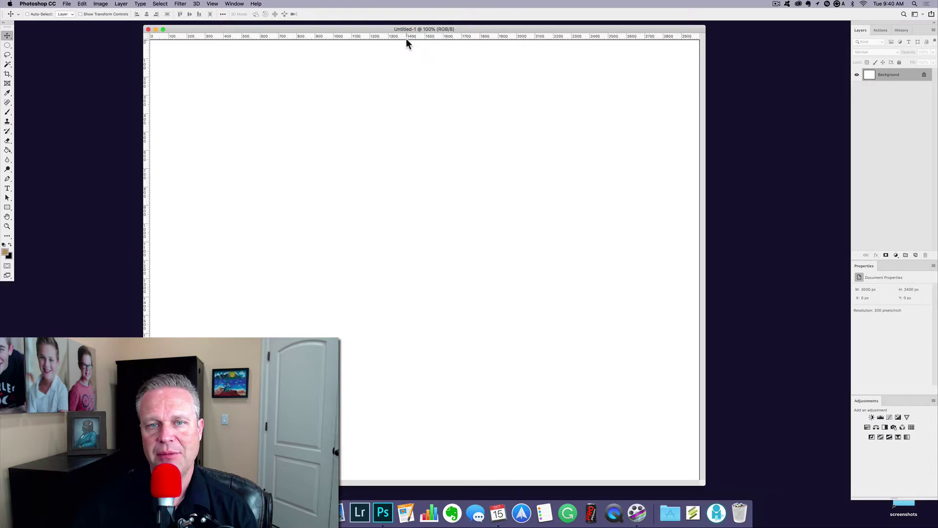
{"action": "right_click", "coordinate": [405, 36]}
{"action": "left_click", "coordinate": [408, 44]}
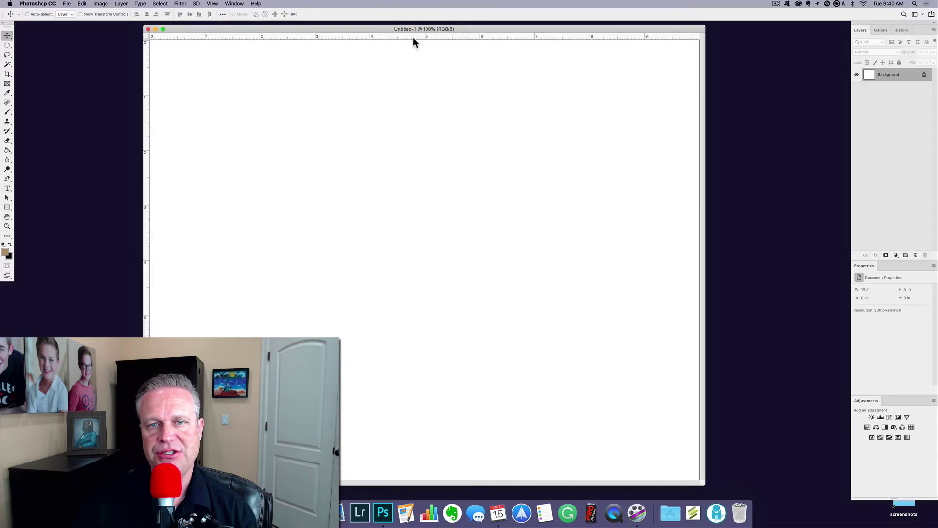
{"action": "right_click", "coordinate": [413, 38]}
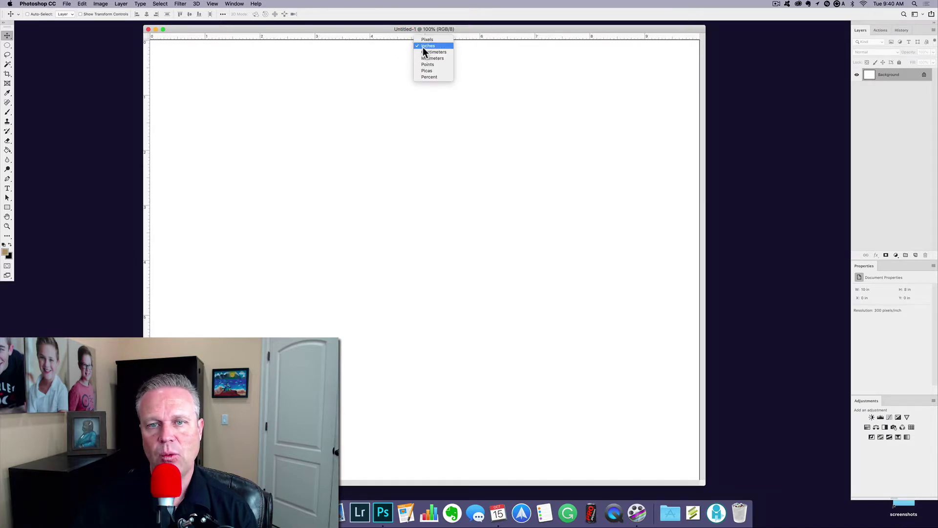
{"action": "left_click", "coordinate": [399, 40]}
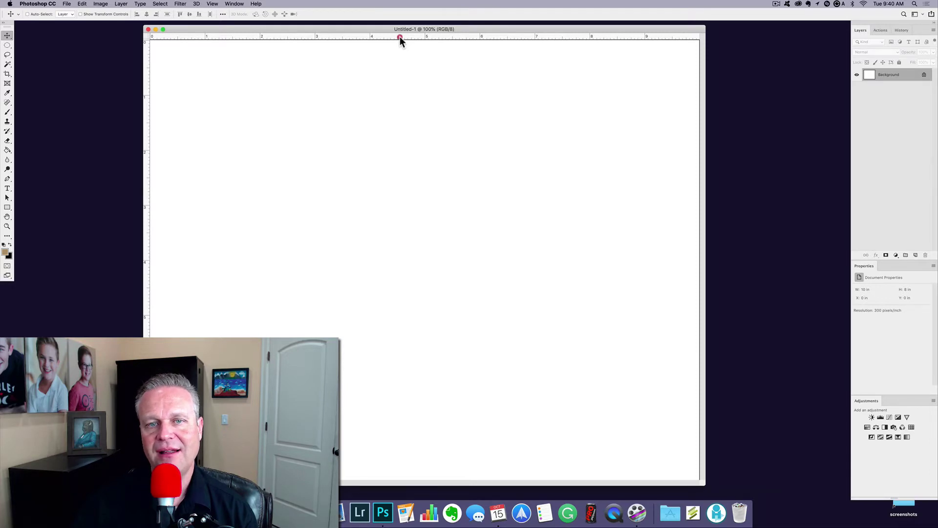
- Place a horizontal guide at about 2 in and a vertical guide at about 4 in on the canvas
{"action": "left_click_drag", "start_coordinate": [400, 37], "coordinate": [413, 151]}
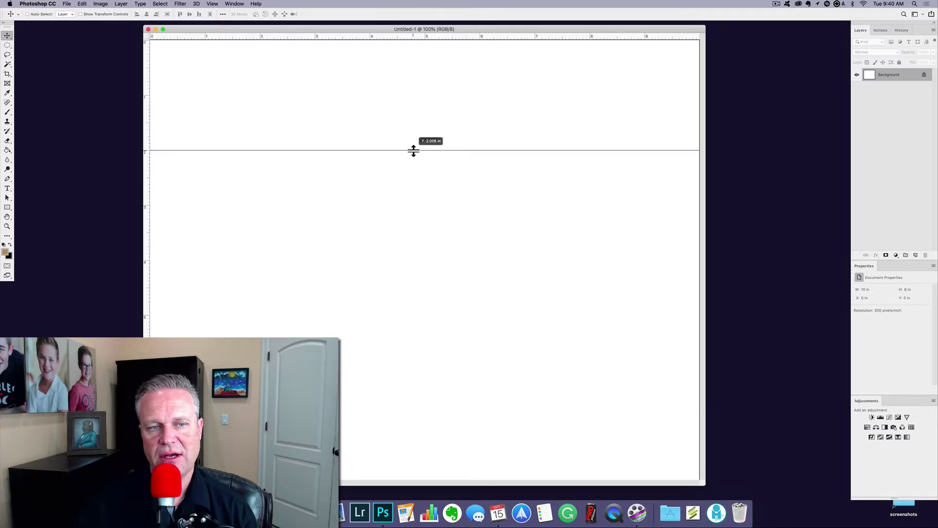
{"action": "left_click_drag", "start_coordinate": [413, 150], "coordinate": [413, 150]}
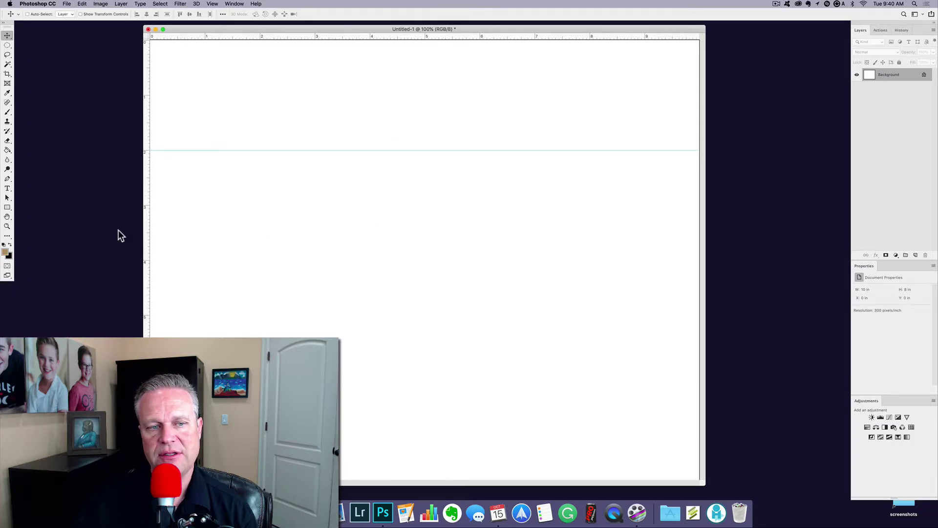
{"action": "left_click_drag", "start_coordinate": [148, 220], "coordinate": [370, 222]}
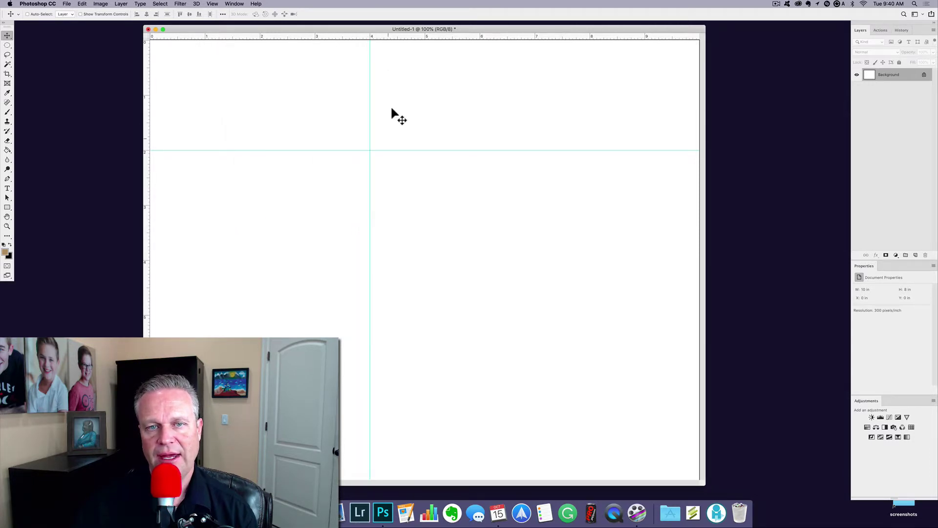
- Add a second horizontal guide above the first and move it up slightly to about 1.4 in, using the Move tool
{"action": "left_click_drag", "start_coordinate": [392, 37], "coordinate": [393, 124]}
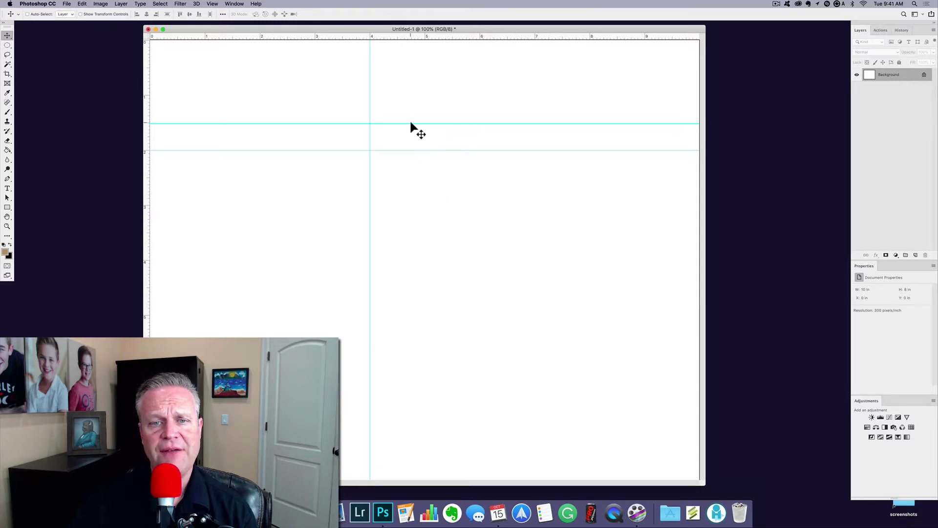
{"action": "mouse_move", "coordinate": [411, 123]}
{"action": "left_mouse_down"}
{"action": "mouse_move", "coordinate": [410, 94]}
{"action": "mouse_move", "coordinate": [411, 116]}
{"action": "left_mouse_up"}
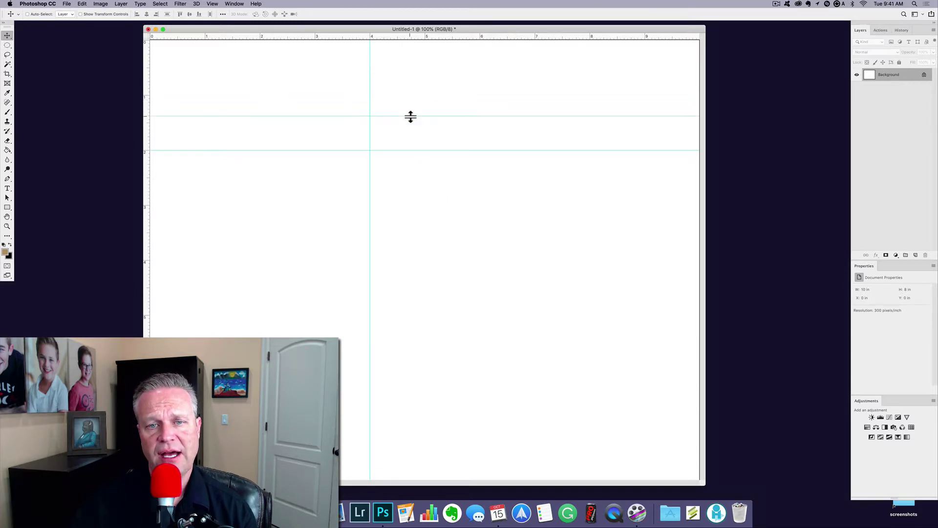
{"action": "left_click", "coordinate": [8, 37]}
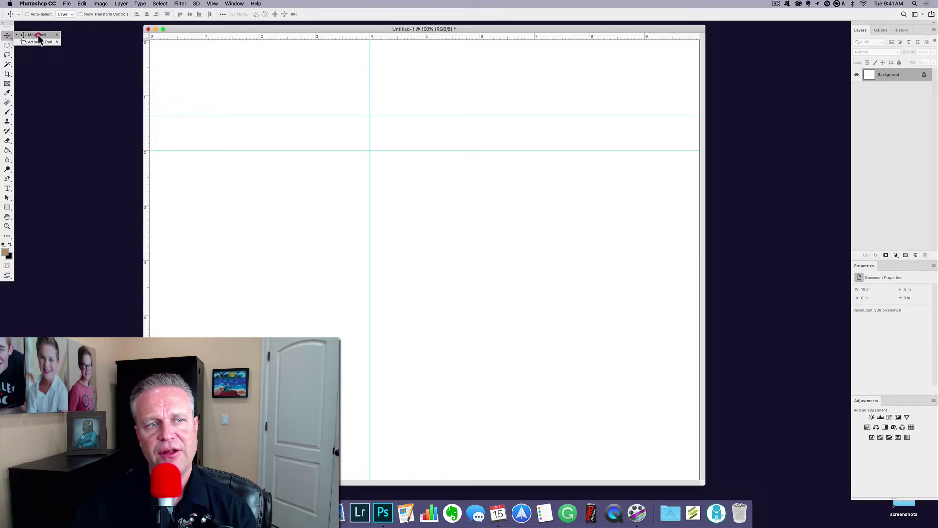
- Draw a large elliptical marquee selection, reposition it over the guides, and replace it with a smaller ellipse crossing the vertical guide
{"action": "left_click", "coordinate": [7, 45]}
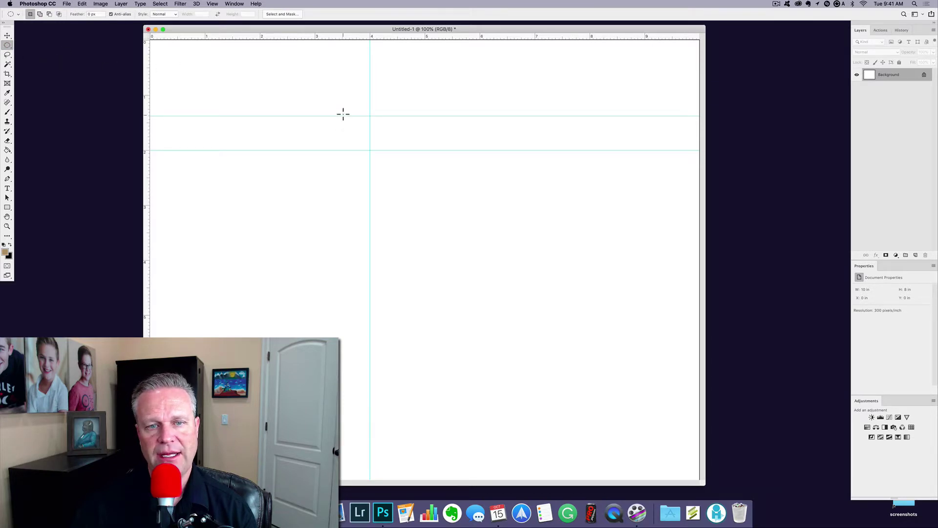
{"action": "left_click_drag", "start_coordinate": [344, 114], "coordinate": [569, 391]}
{"action": "left_click_drag", "start_coordinate": [430, 293], "coordinate": [347, 179]}
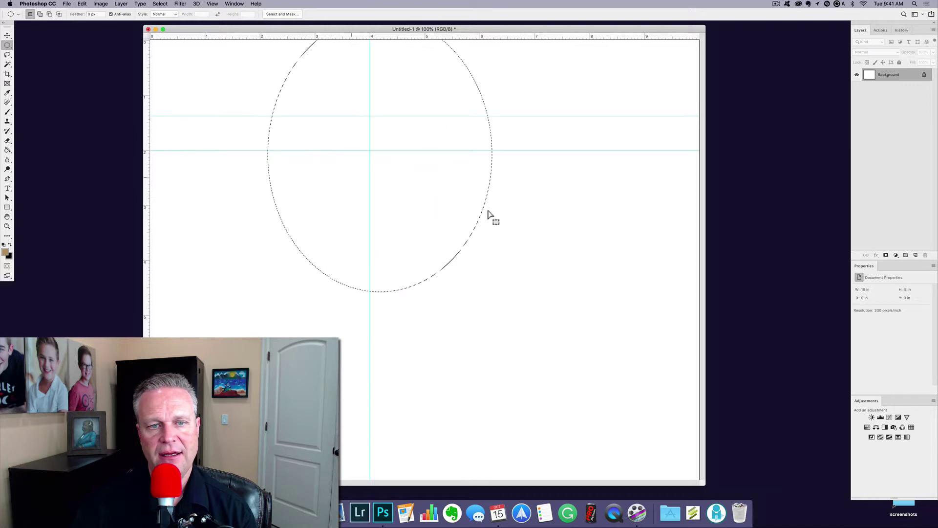
{"action": "left_click", "coordinate": [473, 218]}
{"action": "left_click_drag", "start_coordinate": [412, 212], "coordinate": [307, 170]}
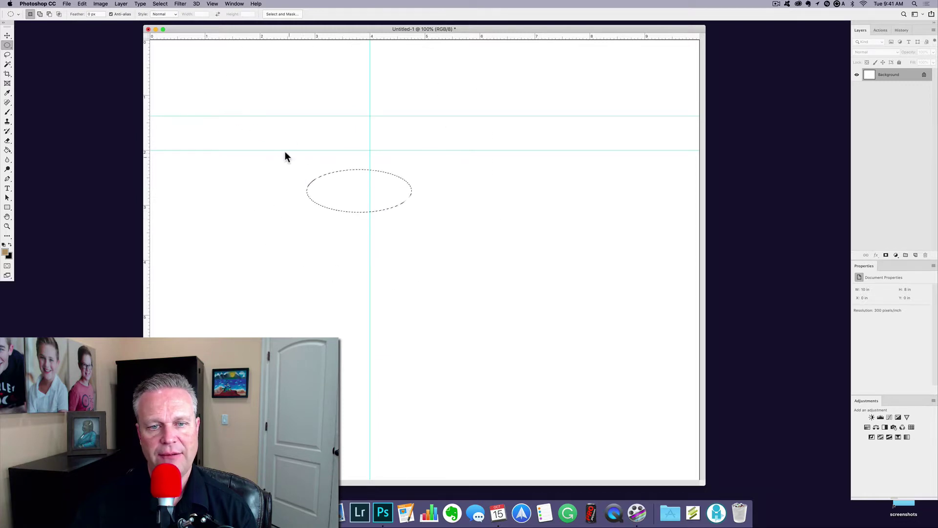
- Deselect the elliptical selection and remove the two horizontal guides and the vertical guide from the canvas with the Move tool
{"action": "left_click", "coordinate": [8, 46]}
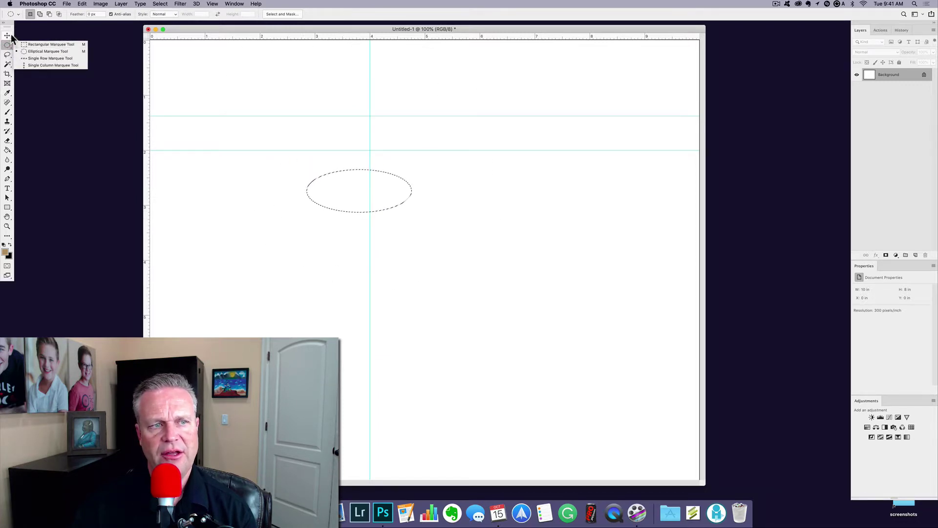
{"action": "left_click", "coordinate": [345, 144]}
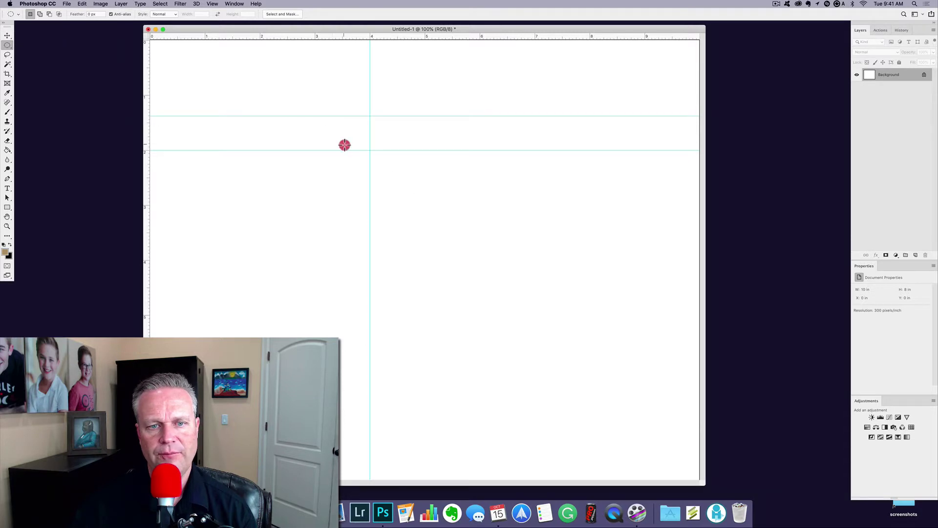
{"action": "left_click", "coordinate": [7, 34]}
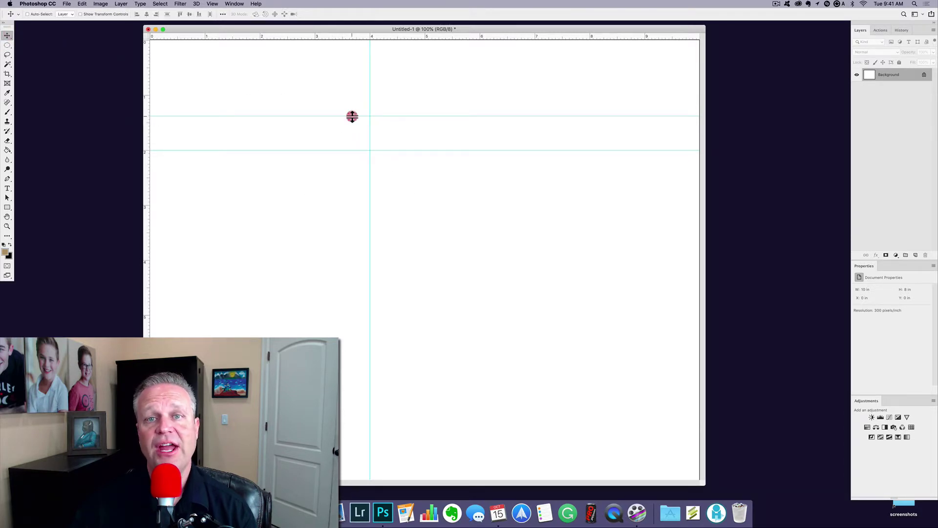
{"action": "left_click_drag", "start_coordinate": [352, 117], "coordinate": [352, 12]}
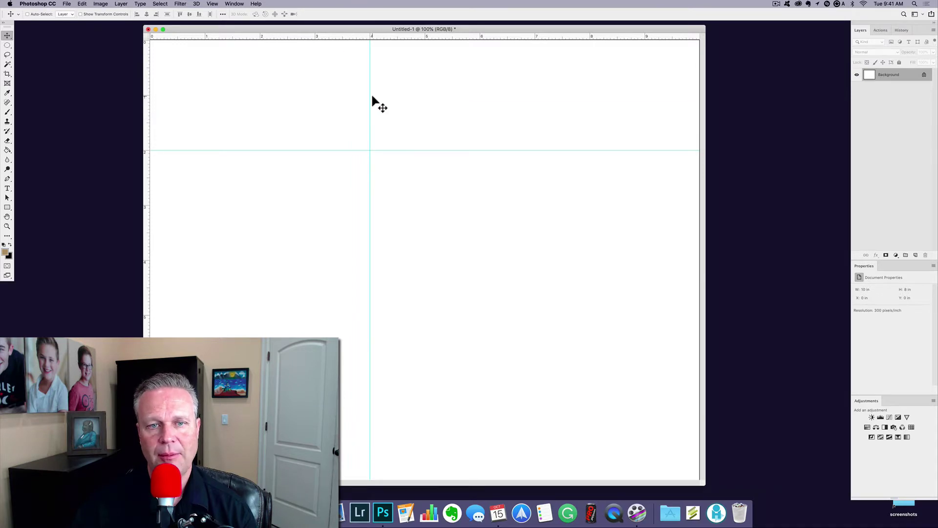
{"action": "left_click_drag", "start_coordinate": [371, 97], "coordinate": [5, 113]}
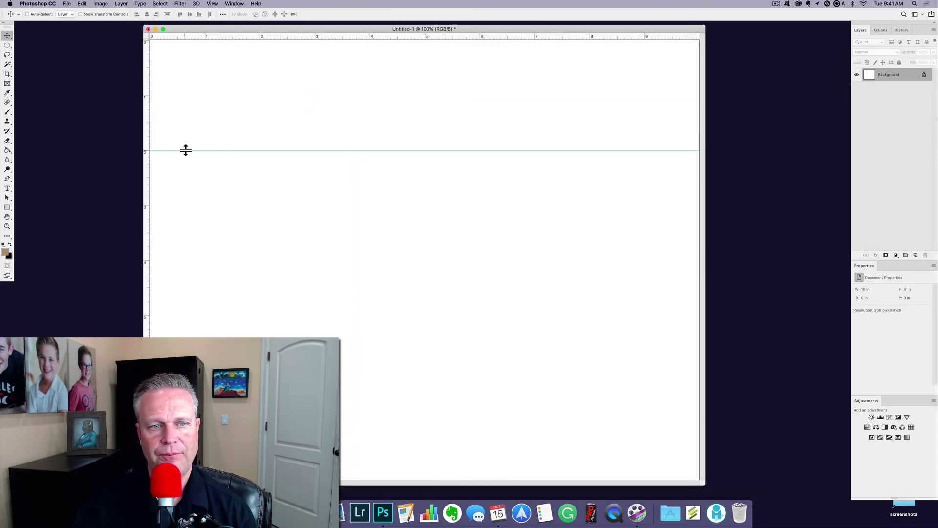
{"action": "left_click_drag", "start_coordinate": [184, 148], "coordinate": [195, 34]}
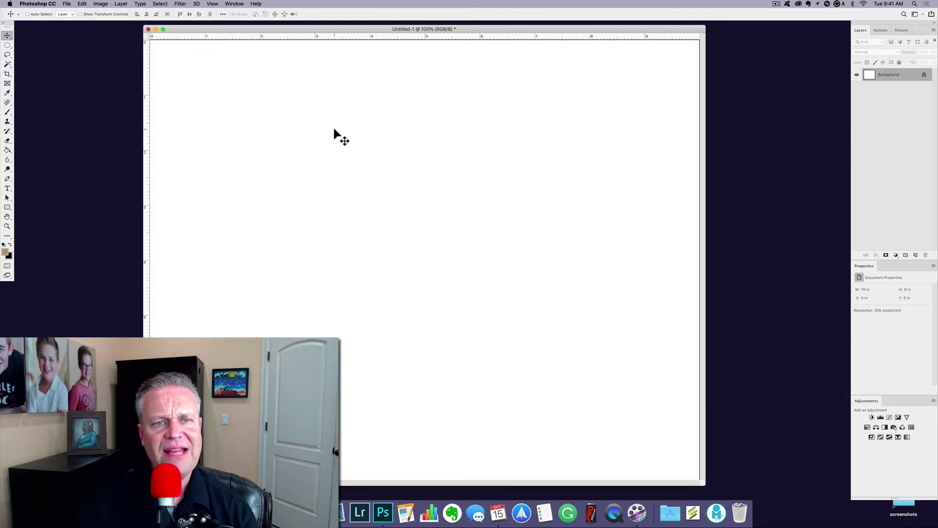
{"action": "mouse_move", "coordinate": [309, 32]}
{"action": "left_mouse_down"}
{"action": "mouse_move", "coordinate": [262, 37]}
{"action": "mouse_move", "coordinate": [295, 32]}
{"action": "left_mouse_up"}
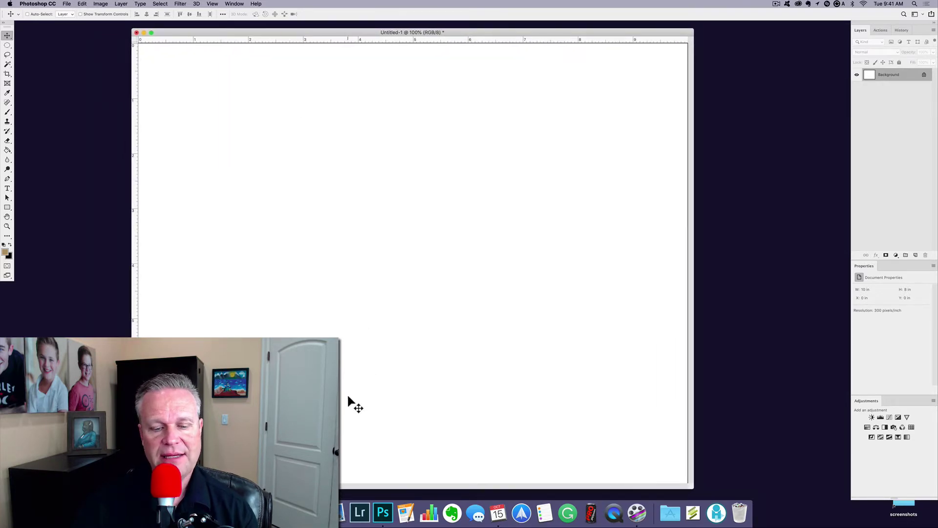
- Switch to Safari and download the campfire photo on a black background from the Unsplash home page
{"action": "left_click", "coordinate": [318, 508]}
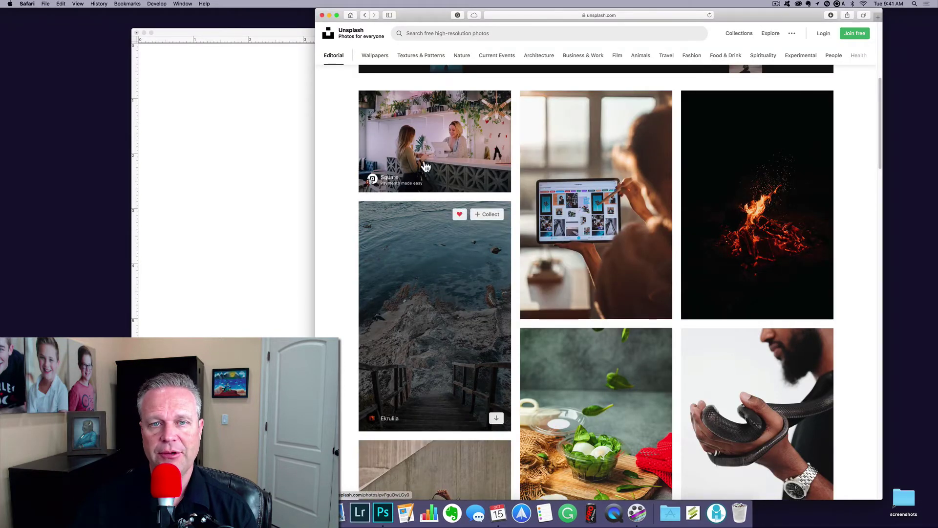
{"action": "left_click_drag", "start_coordinate": [425, 15], "coordinate": [361, 2]}
{"action": "scroll", "coordinate": [344, 83], "scroll_direction": "up", "scroll_amount": 5}
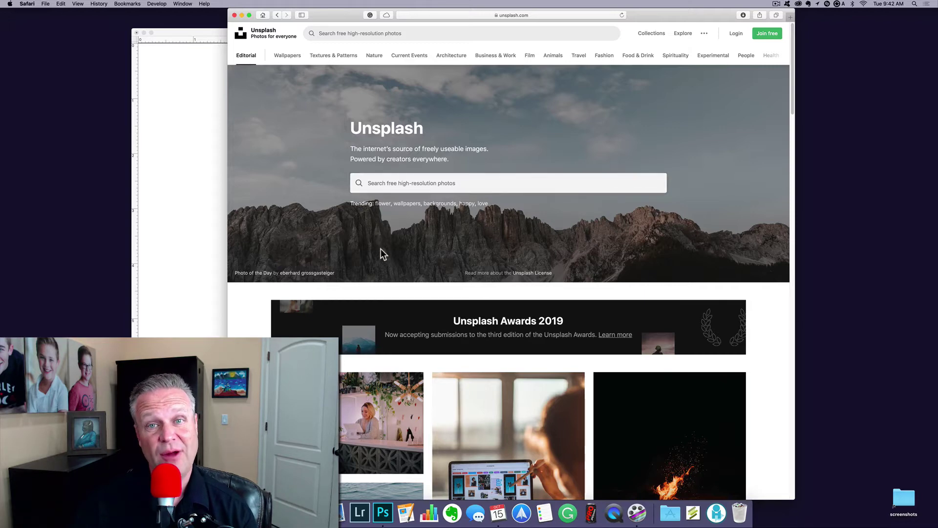
{"action": "scroll", "coordinate": [382, 253], "scroll_direction": "down", "scroll_amount": 5}
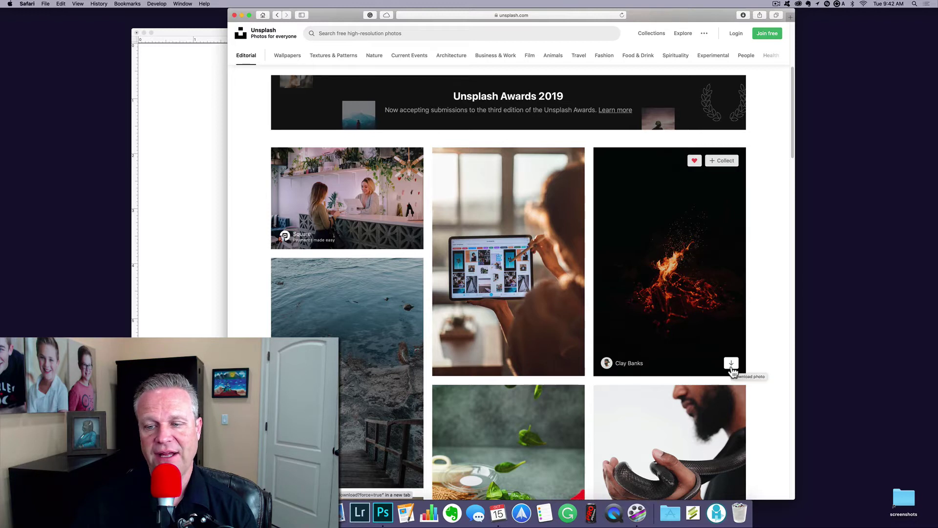
{"action": "left_click", "coordinate": [731, 364]}
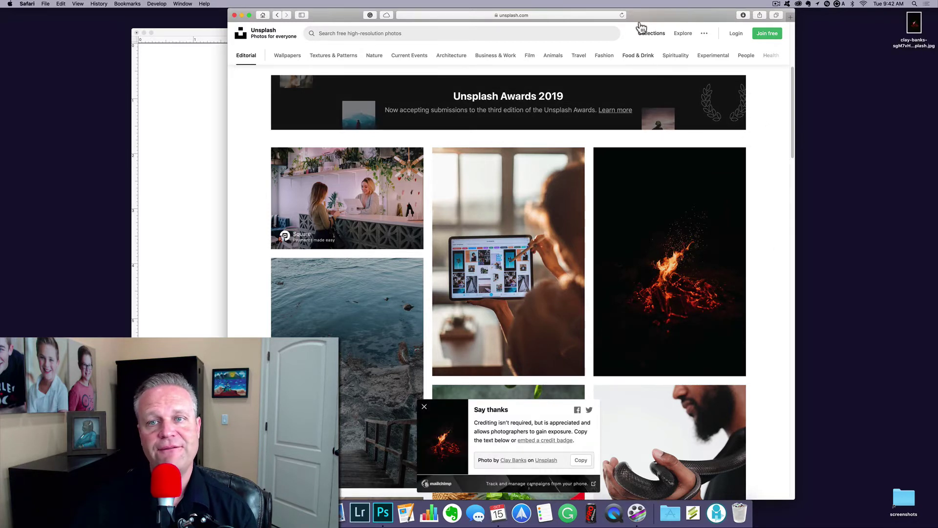
{"action": "left_click_drag", "start_coordinate": [647, 17], "coordinate": [599, 17]}
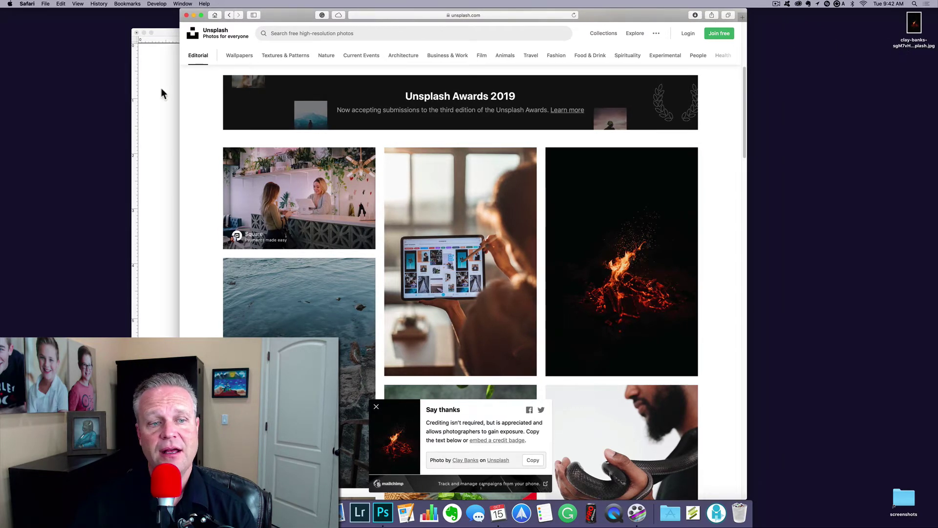
- Switch back to Photoshop, open the downloaded campfire JPEG from the Desktop folder, and move its window over the blank document
{"action": "left_click", "coordinate": [88, 163], "text": "alt"}
{"action": "left_click", "coordinate": [491, 31]}
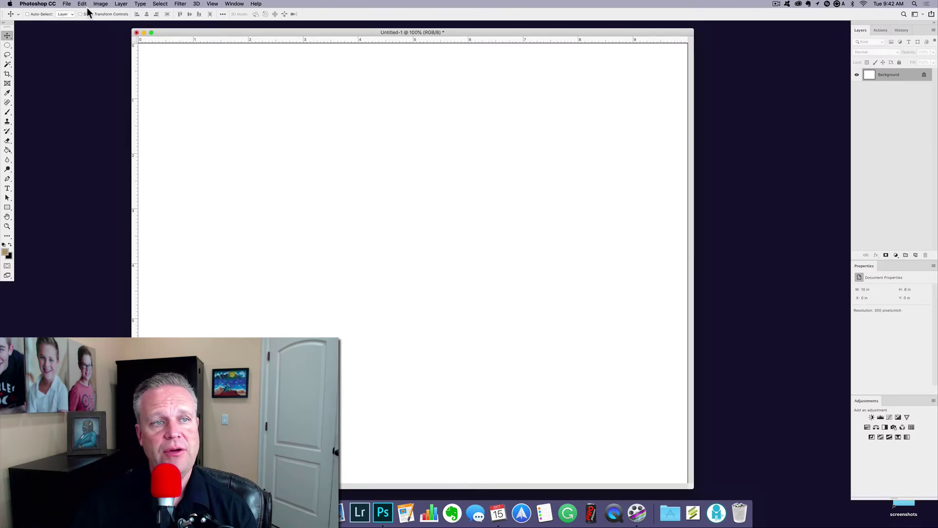
{"action": "left_click", "coordinate": [67, 4]}
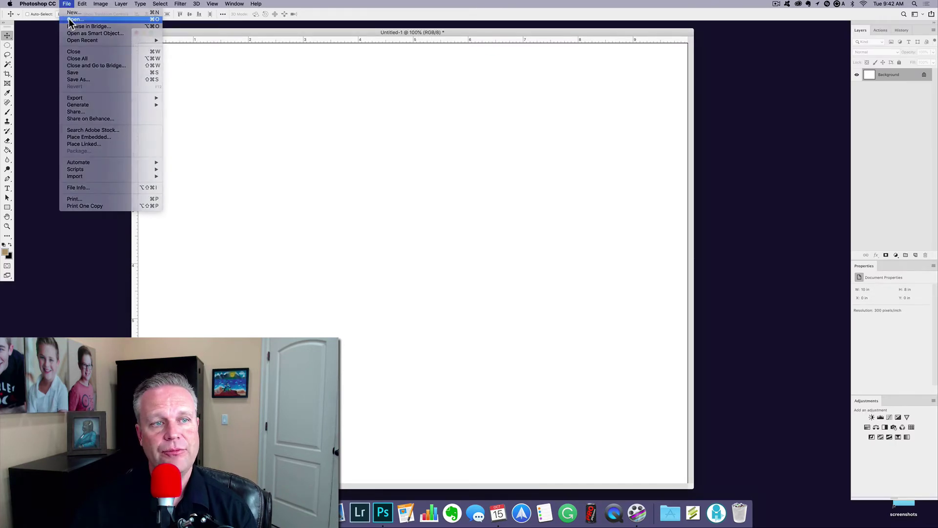
{"action": "left_click", "coordinate": [74, 20]}
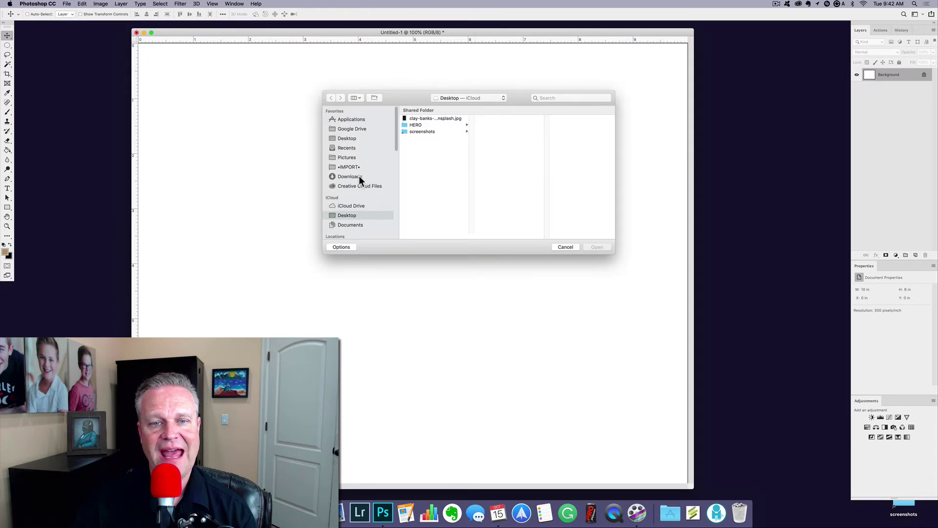
{"action": "left_click", "coordinate": [350, 139]}
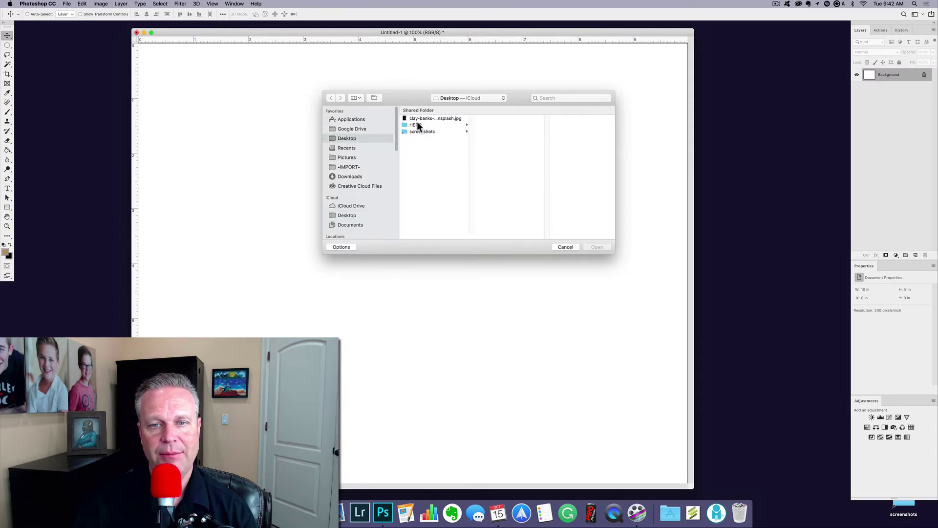
{"action": "left_click", "coordinate": [434, 119]}
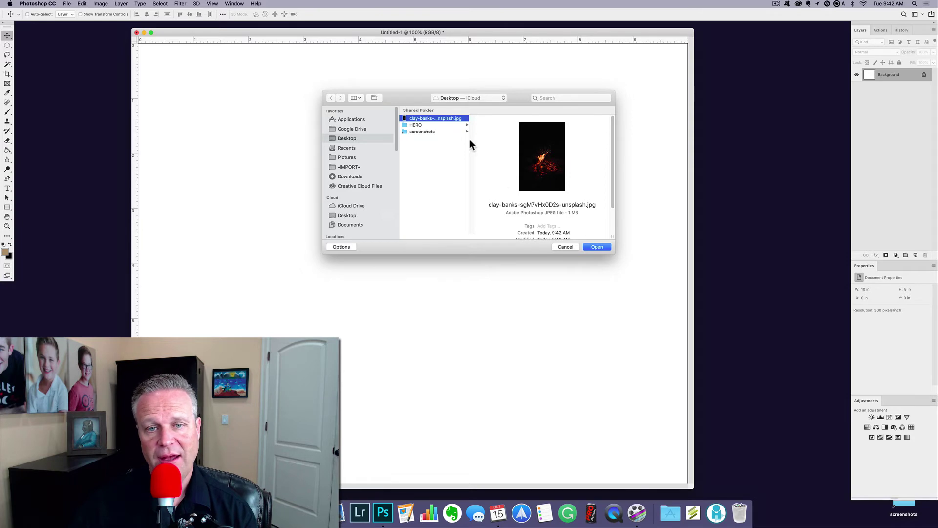
{"action": "left_click", "coordinate": [597, 247]}
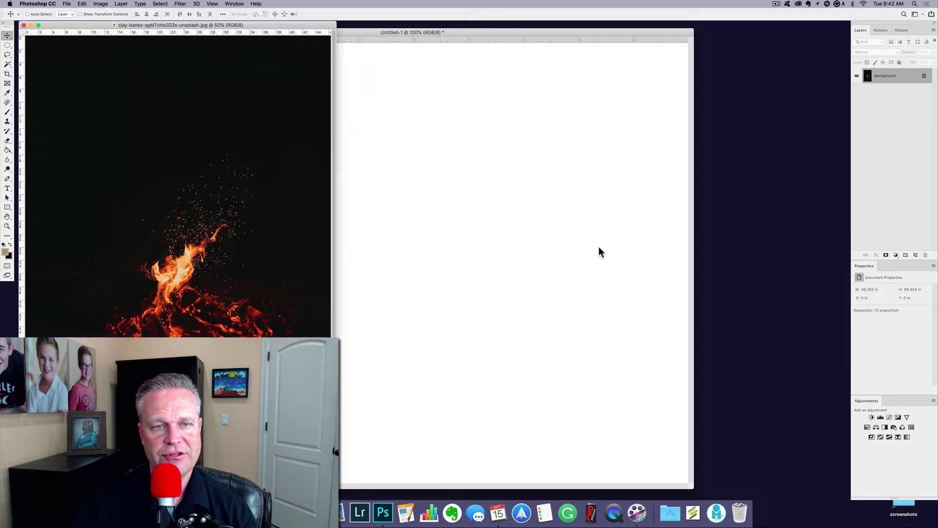
{"action": "left_click_drag", "start_coordinate": [187, 25], "coordinate": [562, 24]}
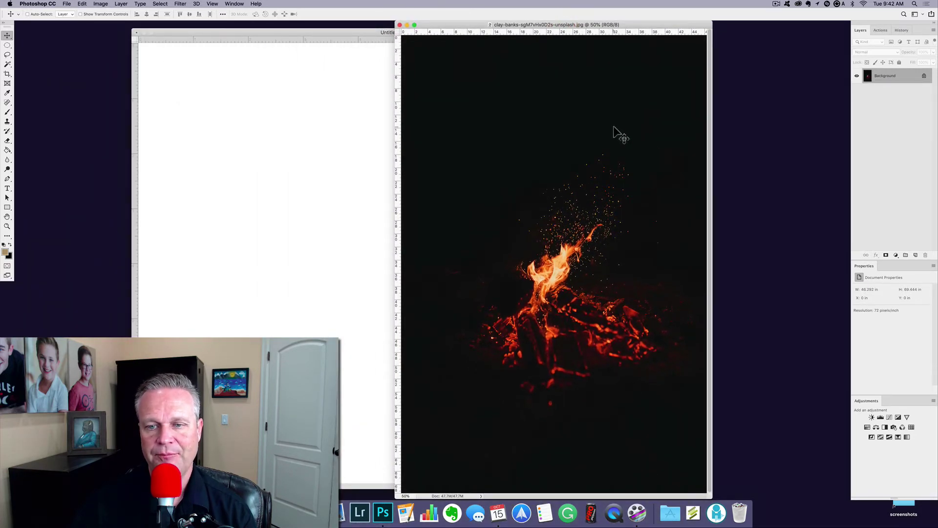
- Shift the campfire file's icon slightly on the desktop and close the open campfire image
{"action": "left_click", "coordinate": [754, 126]}
{"action": "left_click_drag", "start_coordinate": [915, 29], "coordinate": [908, 43]}
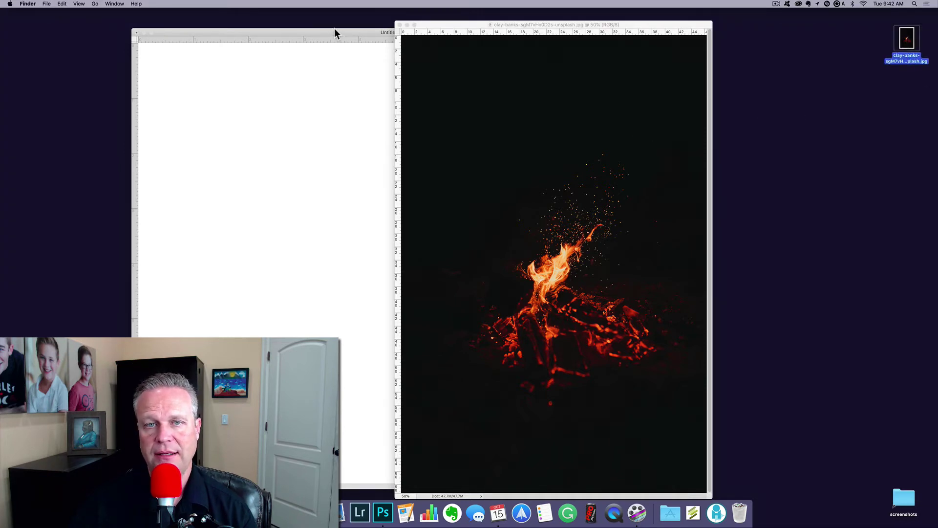
{"action": "left_click", "coordinate": [400, 24]}
- Open the campfire image by dropping its desktop file into Photoshop, and close it again
{"action": "left_click_drag", "start_coordinate": [910, 43], "coordinate": [478, 331]}
{"action": "left_click_drag", "start_coordinate": [181, 23], "coordinate": [566, 28]}
{"action": "key", "text": "super+w"}
{"action": "left_click", "coordinate": [750, 66]}
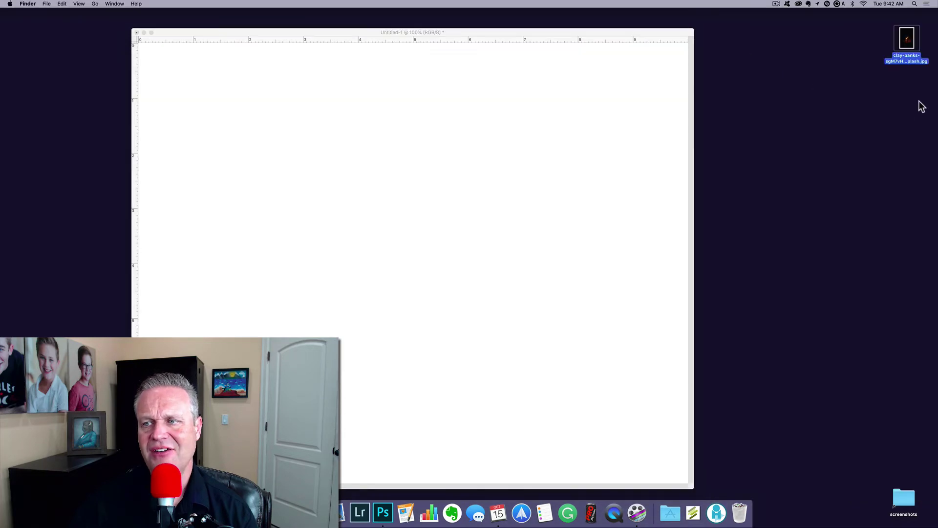
- Open the campfire JPEG straight from the desktop and move its window over the right part of the blank document
{"action": "double_click", "coordinate": [909, 35]}
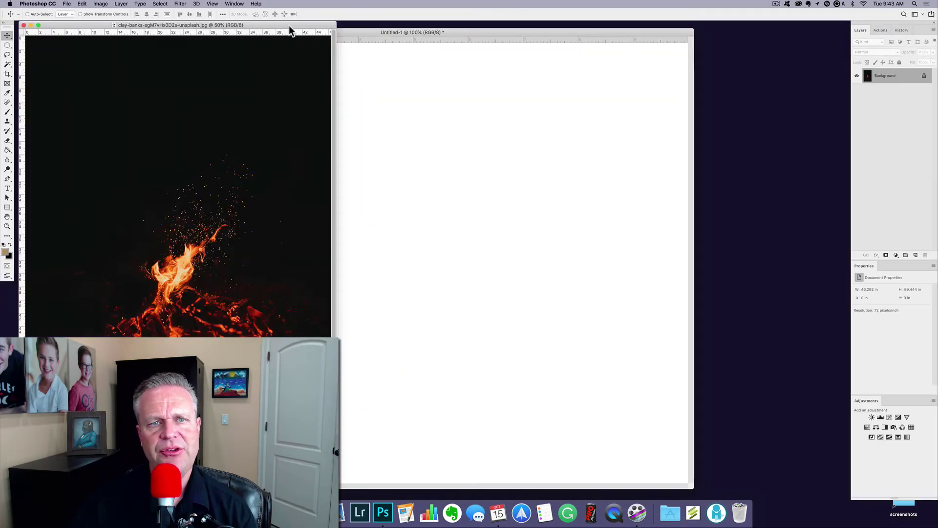
{"action": "left_click_drag", "start_coordinate": [289, 28], "coordinate": [646, 27]}
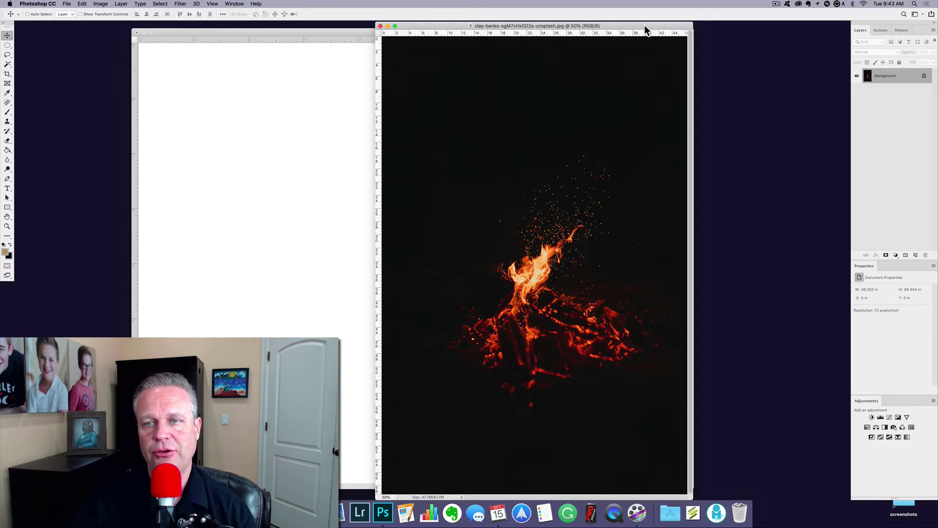
{"action": "left_click_drag", "start_coordinate": [644, 25], "coordinate": [634, 26]}
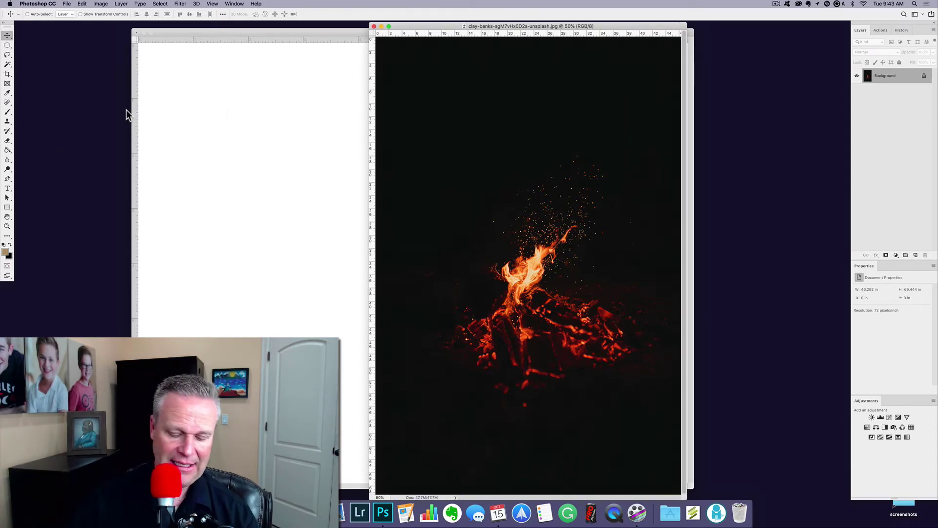
- Paint a large looping freehand stroke with the Brush tool across the dark area above the campfire
{"action": "key", "text": "b"}
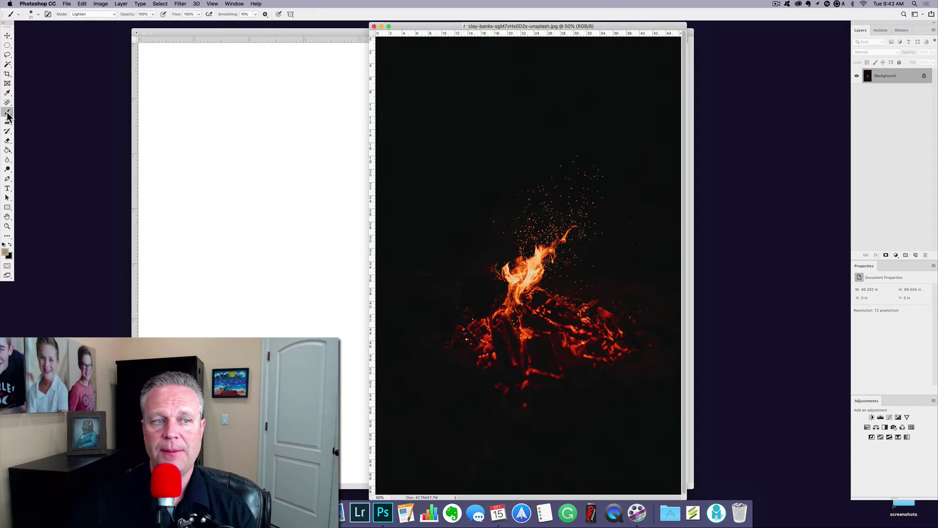
{"action": "left_click_drag", "start_coordinate": [8, 115], "coordinate": [70, 114]}
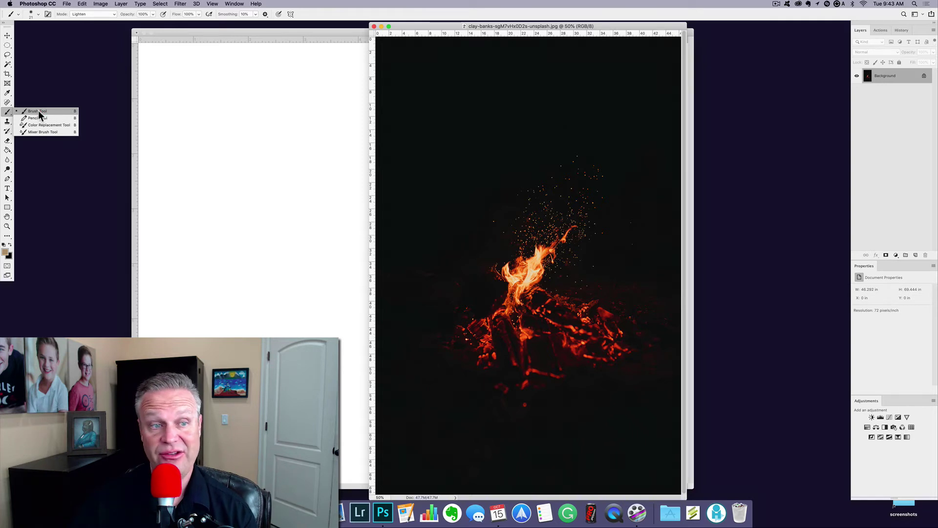
{"action": "left_click", "coordinate": [7, 116]}
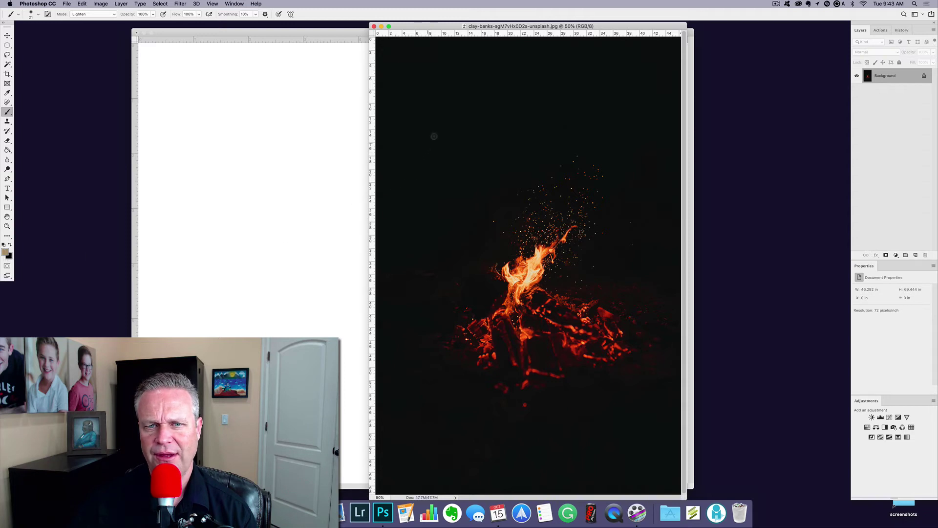
{"action": "mouse_move", "coordinate": [449, 109]}
{"action": "left_mouse_down"}
{"action": "mouse_move", "coordinate": [582, 107]}
{"action": "mouse_move", "coordinate": [558, 147]}
{"action": "mouse_move", "coordinate": [466, 146]}
{"action": "mouse_move", "coordinate": [458, 131]}
{"action": "mouse_move", "coordinate": [497, 119]}
{"action": "mouse_move", "coordinate": [545, 141]}
{"action": "mouse_move", "coordinate": [512, 182]}
{"action": "mouse_move", "coordinate": [433, 190]}
{"action": "mouse_move", "coordinate": [413, 220]}
{"action": "mouse_move", "coordinate": [444, 262]}
{"action": "mouse_move", "coordinate": [556, 205]}
{"action": "mouse_move", "coordinate": [630, 153]}
{"action": "mouse_move", "coordinate": [612, 95]}
{"action": "mouse_move", "coordinate": [558, 75]}
{"action": "mouse_move", "coordinate": [415, 104]}
{"action": "mouse_move", "coordinate": [408, 135]}
{"action": "mouse_move", "coordinate": [421, 158]}
{"action": "mouse_move", "coordinate": [404, 191]}
{"action": "mouse_move", "coordinate": [411, 283]}
{"action": "mouse_move", "coordinate": [429, 296]}
{"action": "mouse_move", "coordinate": [482, 216]}
{"action": "mouse_move", "coordinate": [447, 109]}
{"action": "left_mouse_up"}
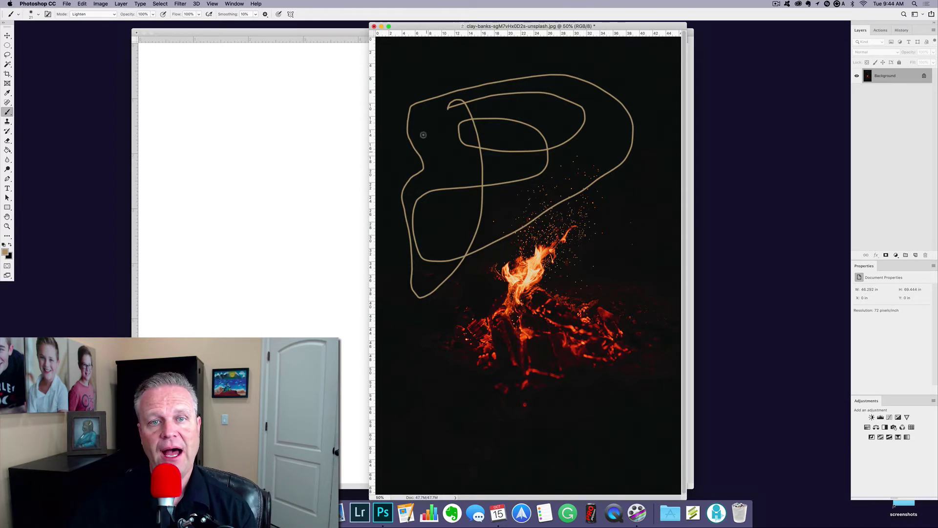
- Start closing the painted campfire image, bring up the desktop to see the original file, and cancel the close
{"action": "left_click", "coordinate": [375, 26]}
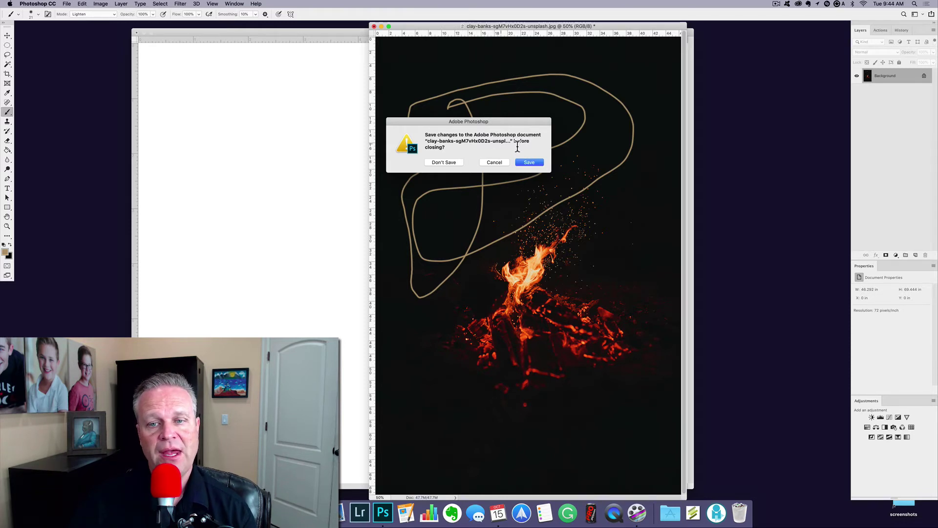
{"action": "left_click", "coordinate": [784, 119]}
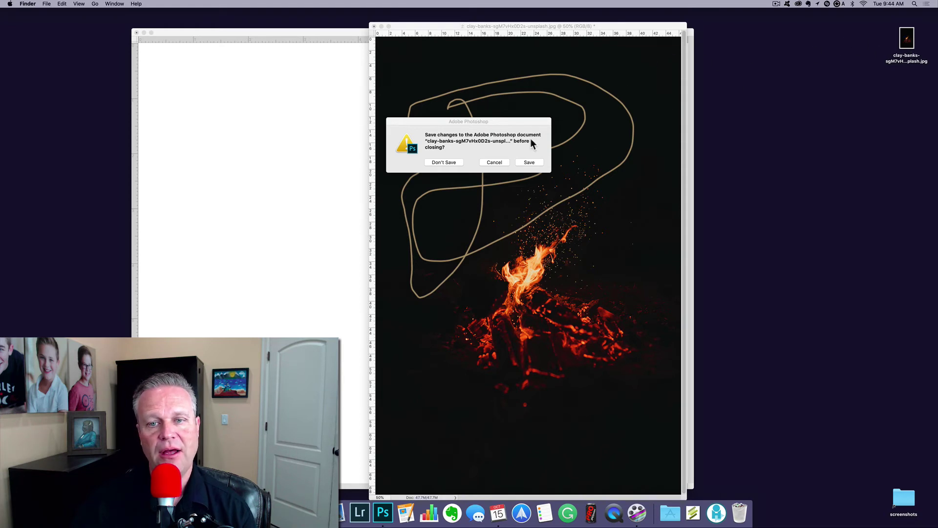
{"action": "left_click", "coordinate": [492, 122]}
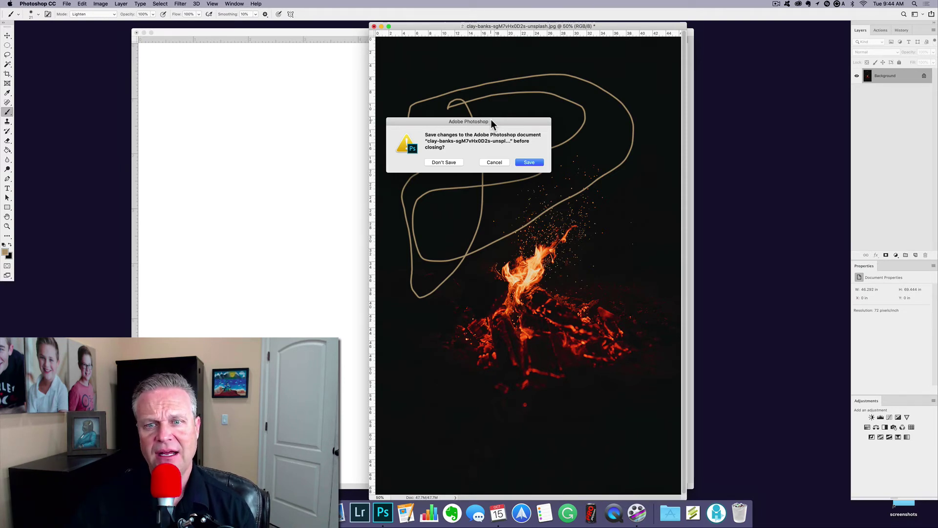
{"action": "left_click", "coordinate": [494, 162]}
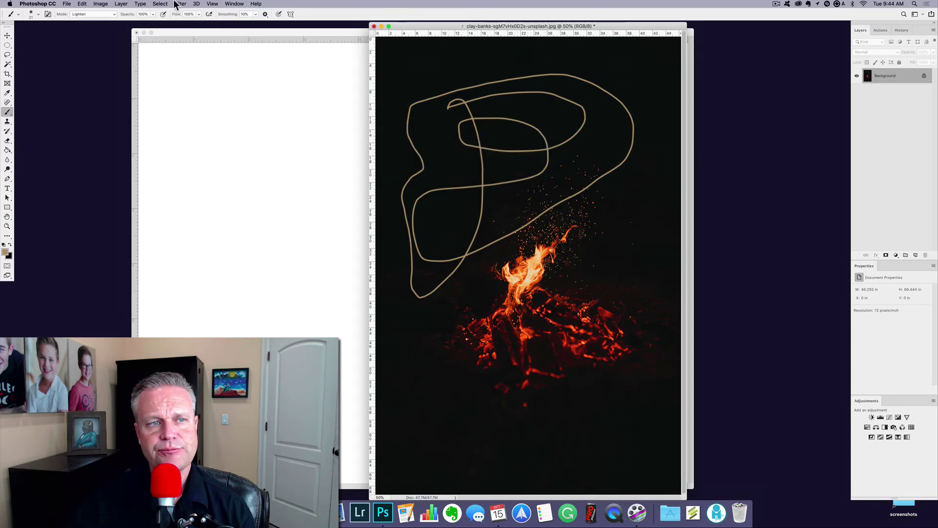
- Save the painted campfire image as a JPEG with Maximum quality and Baseline ("Standard") format, and bring up the desktop
{"action": "left_click", "coordinate": [67, 4]}
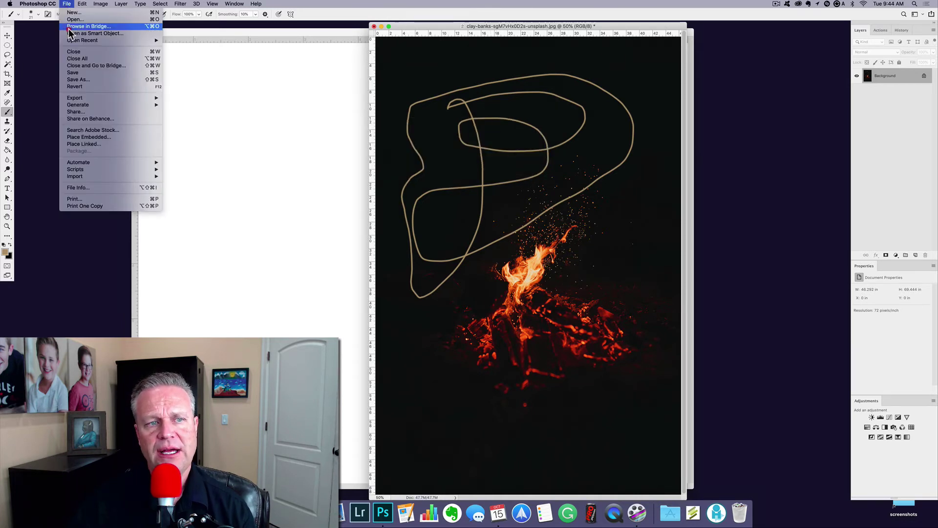
{"action": "left_click", "coordinate": [113, 79]}
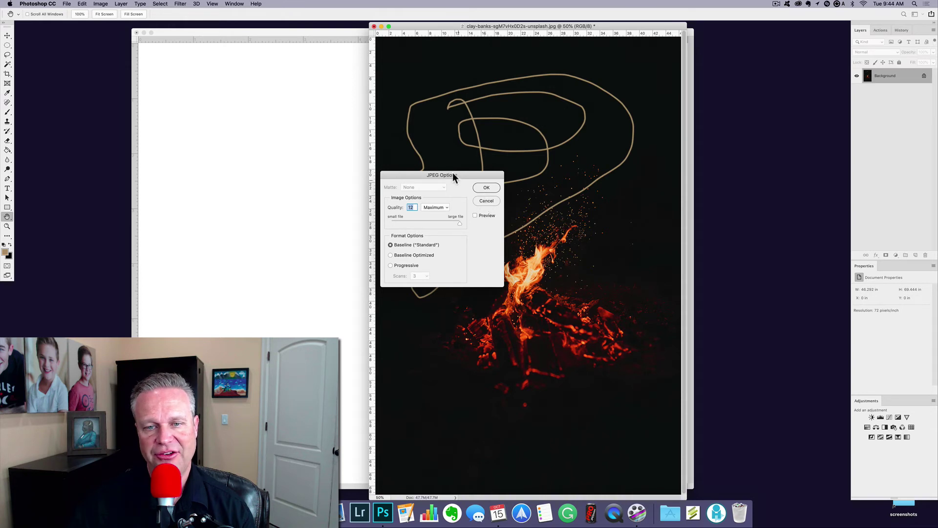
{"action": "key", "text": "Return"}
{"action": "left_click", "coordinate": [837, 171]}
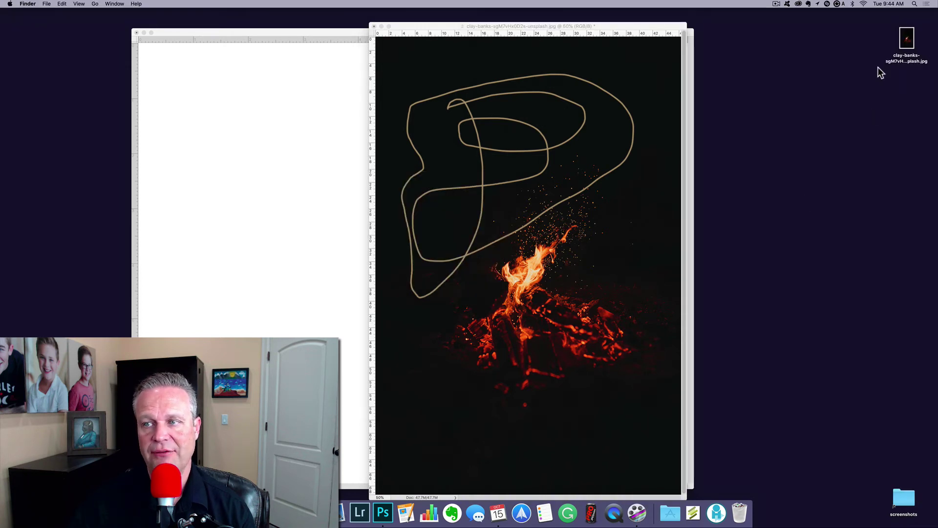
- Cancel the pending JPEG options and start Save As for the painted campfire image with Desktop as the destination
{"action": "left_click", "coordinate": [544, 65]}
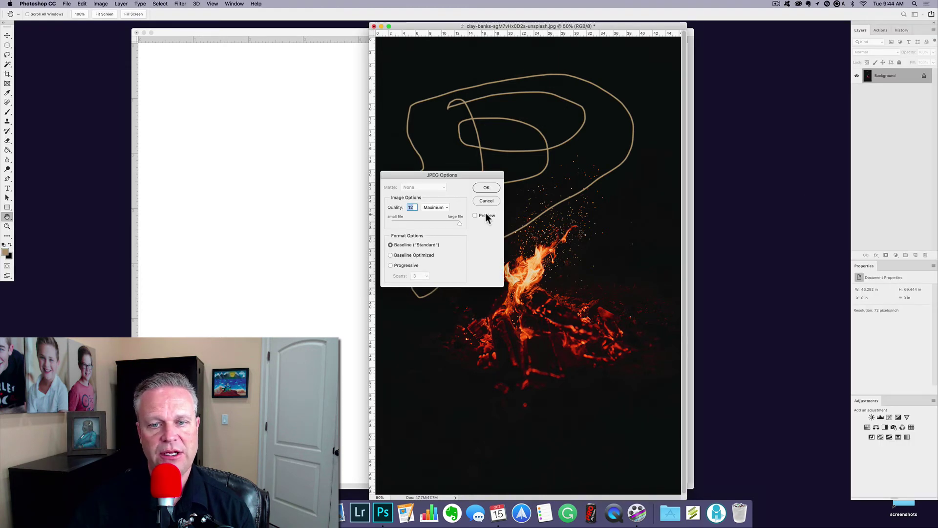
{"action": "left_click", "coordinate": [493, 201]}
{"action": "left_click", "coordinate": [67, 4]}
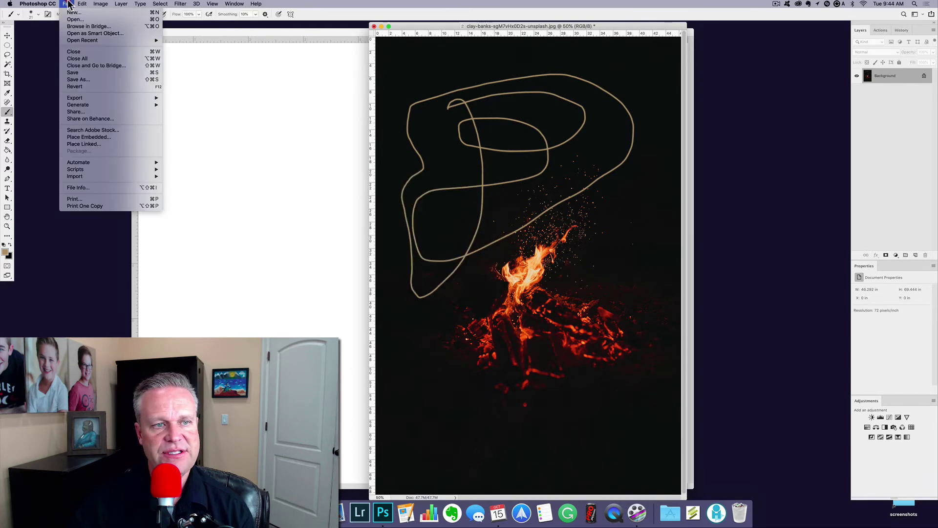
{"action": "left_click", "coordinate": [78, 72]}
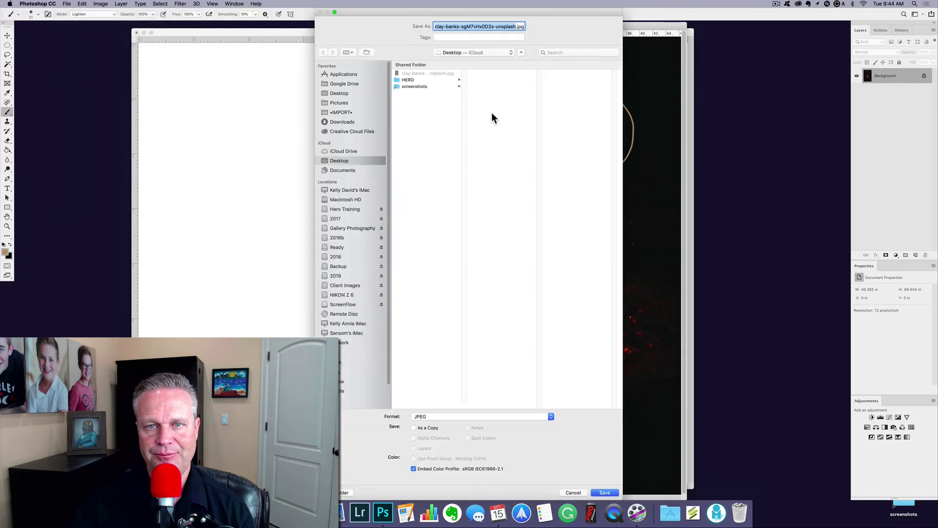
{"action": "left_click", "coordinate": [351, 92]}
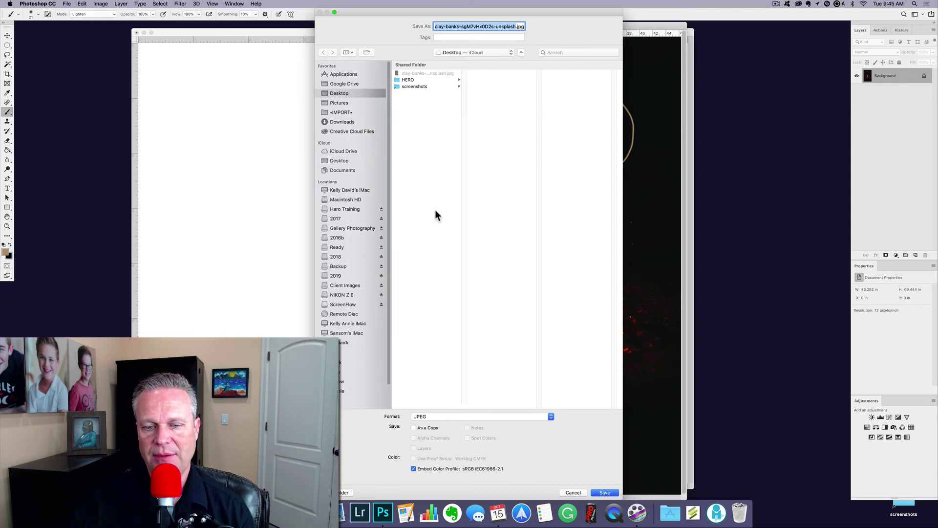
- Review the file format choices, try to save as JPEG under the original file name, and decline replacing the existing file
{"action": "left_click", "coordinate": [517, 415]}
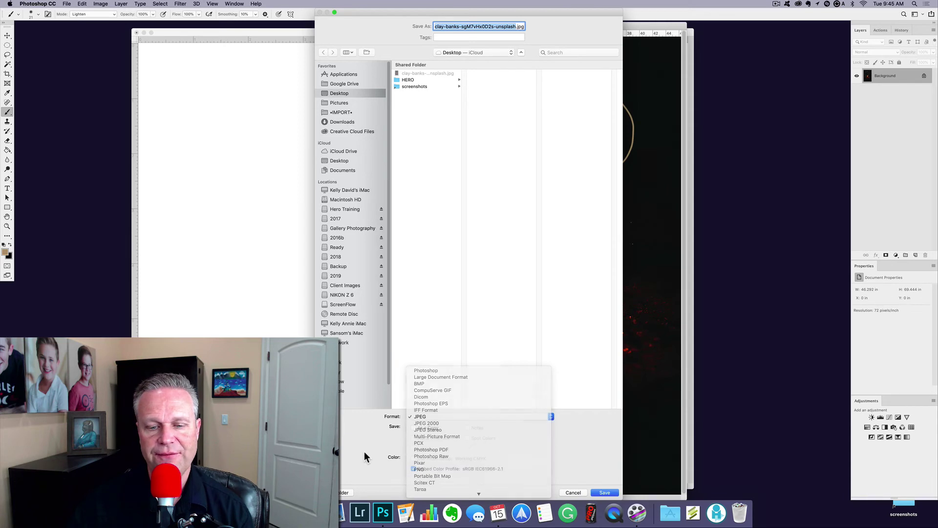
{"action": "left_click", "coordinate": [403, 423]}
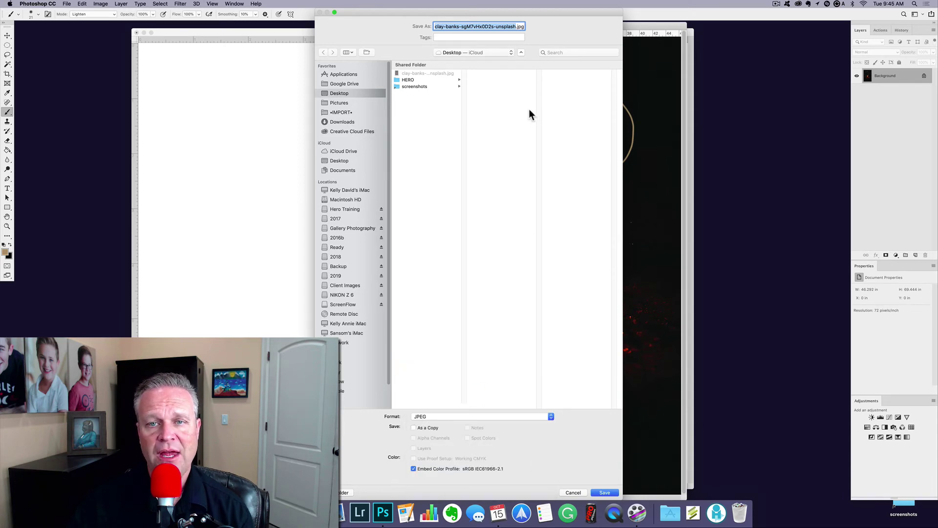
{"action": "left_click", "coordinate": [605, 494]}
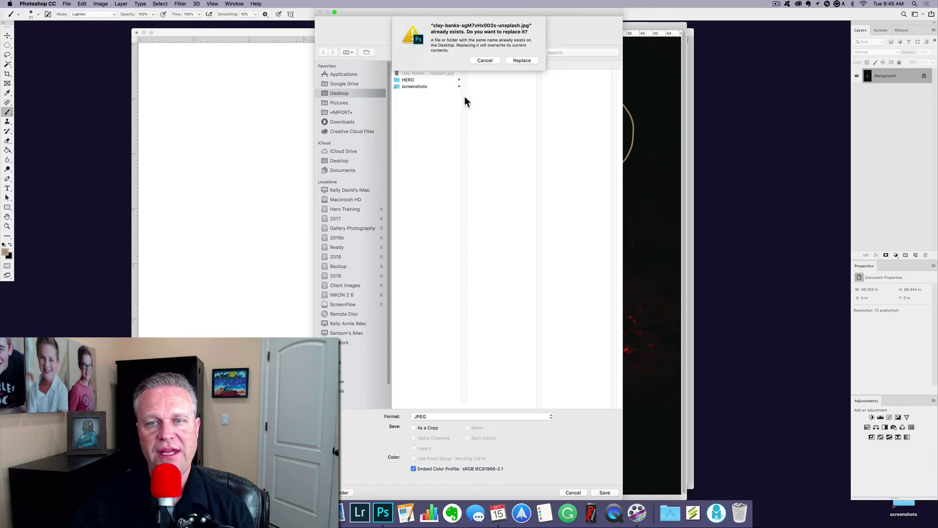
{"action": "left_click", "coordinate": [487, 61]}
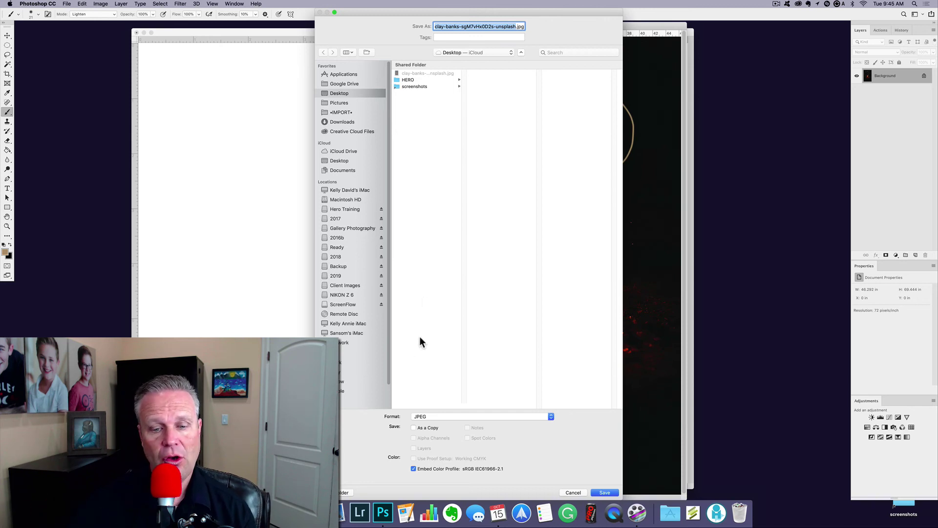
- Save the painted campfire image as a JPEG copy with Maximum quality and Baseline ("Standard") format
{"action": "left_click", "coordinate": [414, 427]}
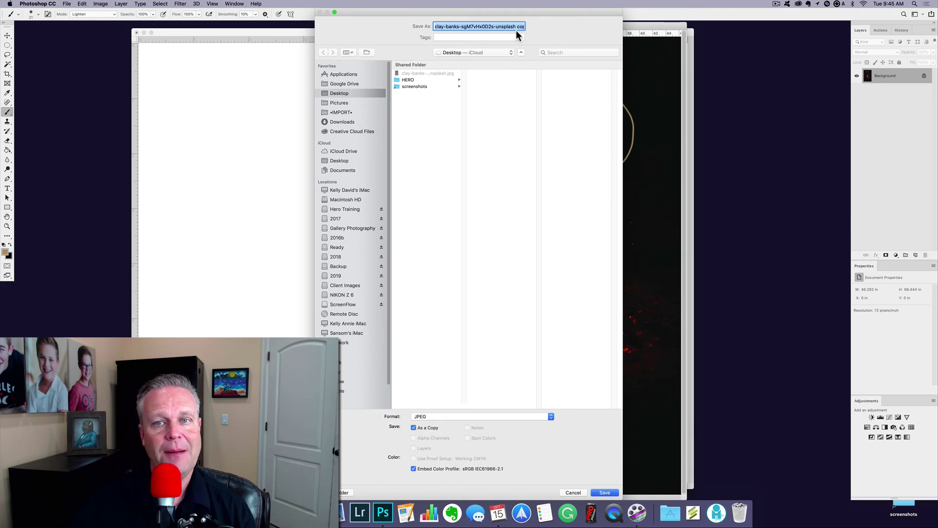
{"action": "left_click", "coordinate": [605, 494]}
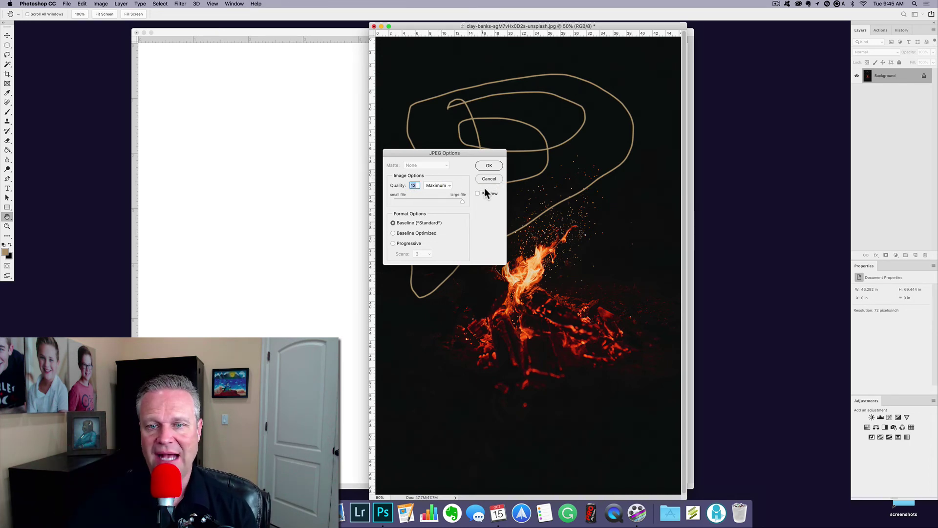
{"action": "left_click", "coordinate": [487, 166]}
{"action": "key", "text": "b"}
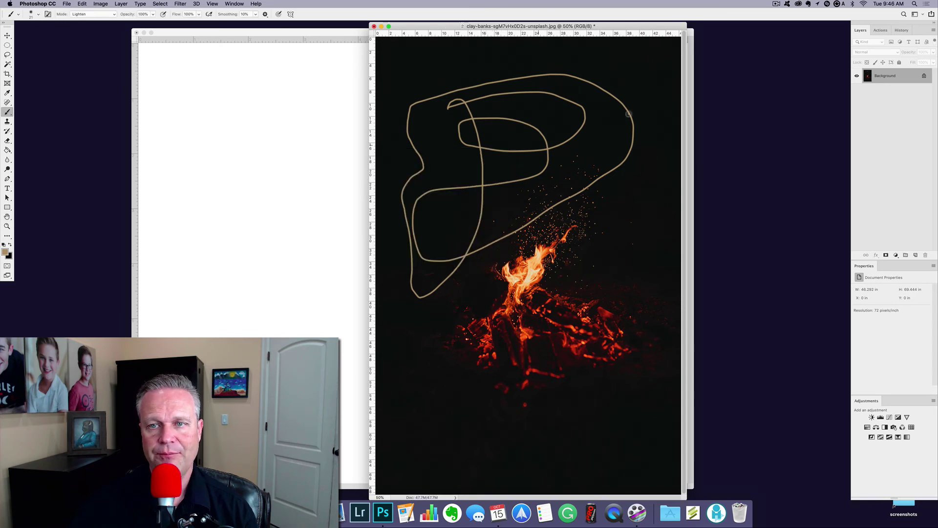
- Bring up the desktop to see the saved copy, and close the painted campfire image without saving changes
{"action": "left_click", "coordinate": [808, 69]}
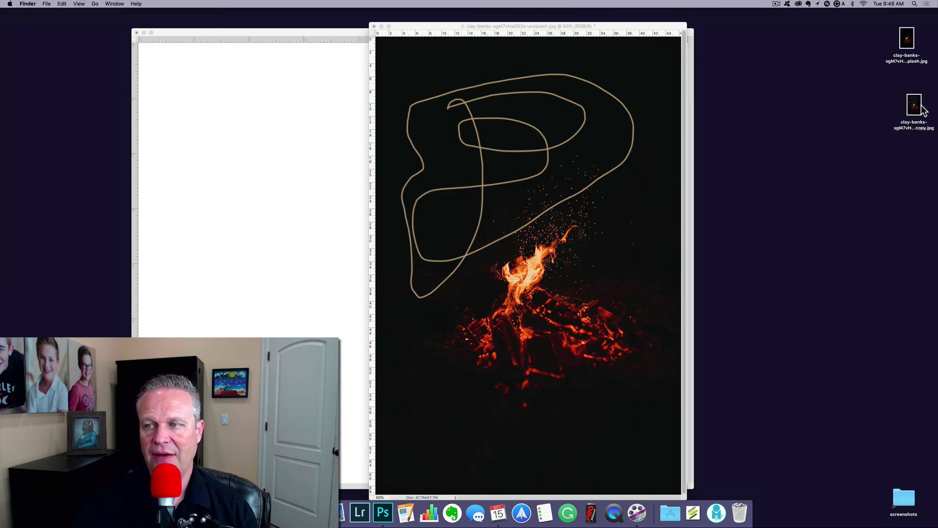
{"action": "left_click", "coordinate": [374, 27]}
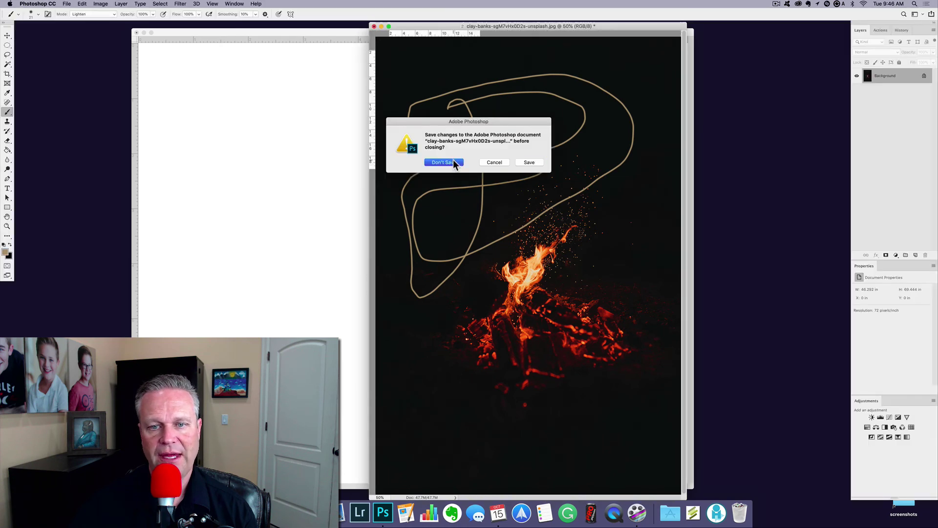
{"action": "left_click", "coordinate": [454, 164]}
- Open the original campfire JPEG and its painted copy from the desktop and place their windows side by side
{"action": "left_click", "coordinate": [775, 112]}
{"action": "left_click_drag", "start_coordinate": [884, 38], "coordinate": [386, 511]}
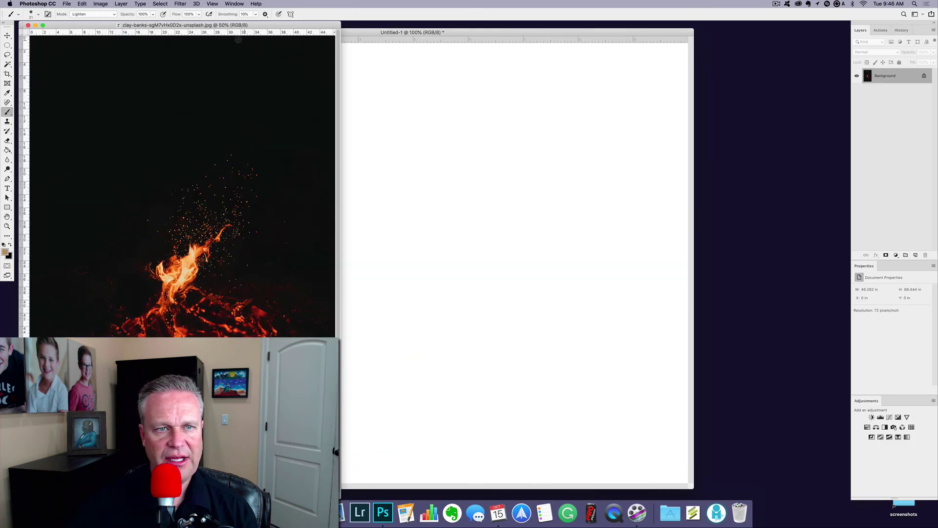
{"action": "mouse_move", "coordinate": [226, 31]}
{"action": "left_mouse_down"}
{"action": "mouse_move", "coordinate": [564, 29]}
{"action": "mouse_move", "coordinate": [537, 30]}
{"action": "left_mouse_up"}
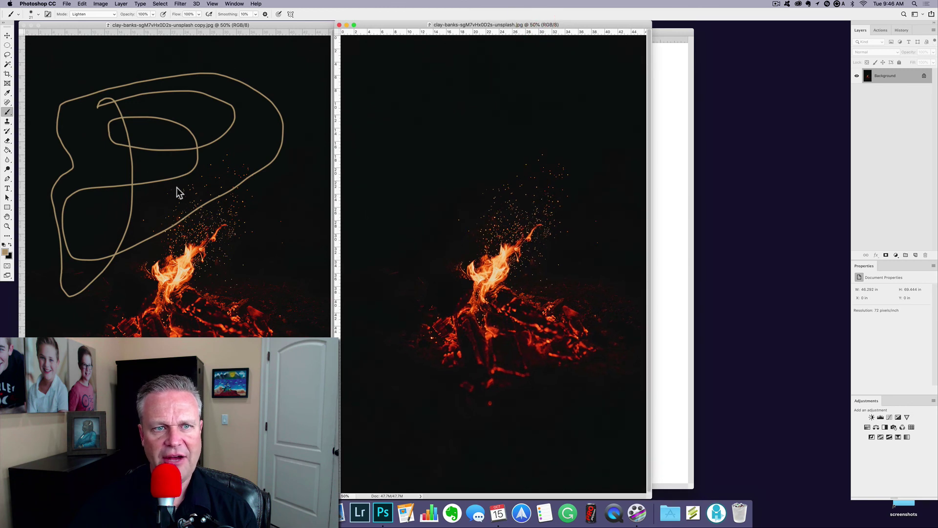